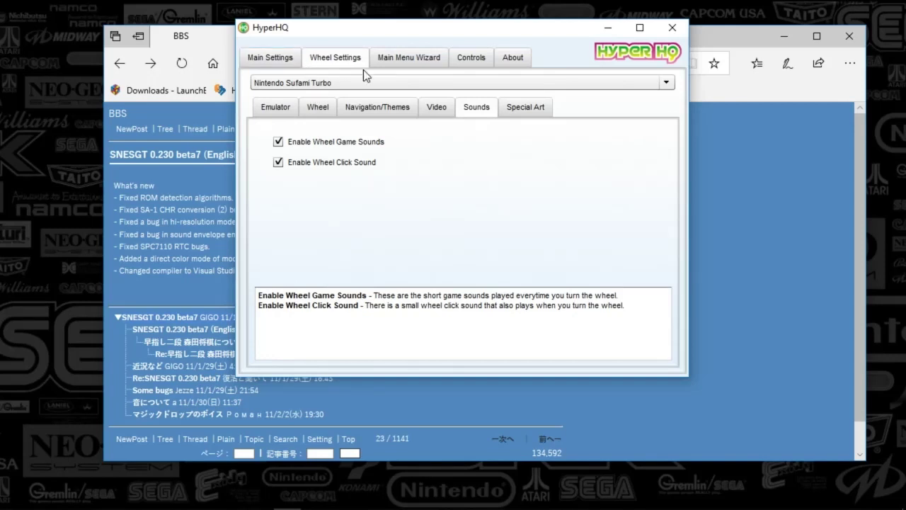
Step: Check the Emulator command line preview, then show the wheel settings: normal style, sizes 360/230
{"action": "left_click", "coordinate": [283, 110]}
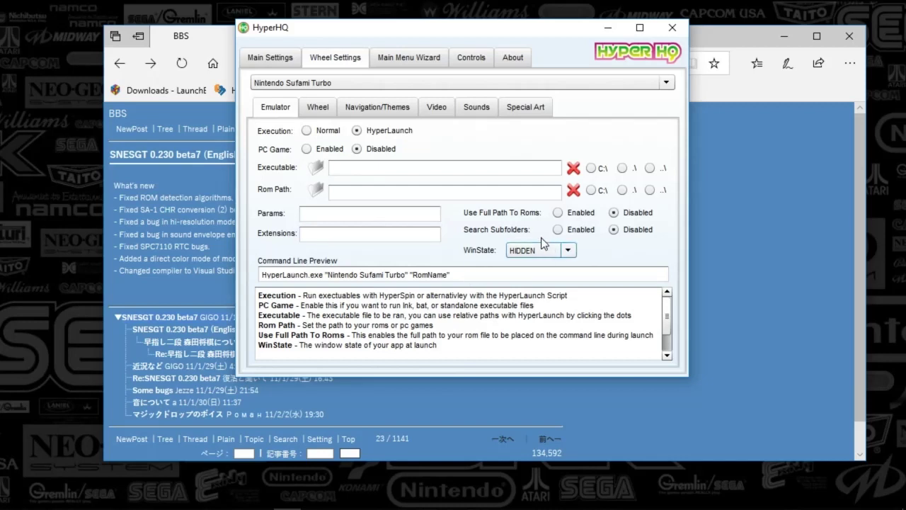
{"action": "left_click_drag", "start_coordinate": [409, 274], "coordinate": [266, 275]}
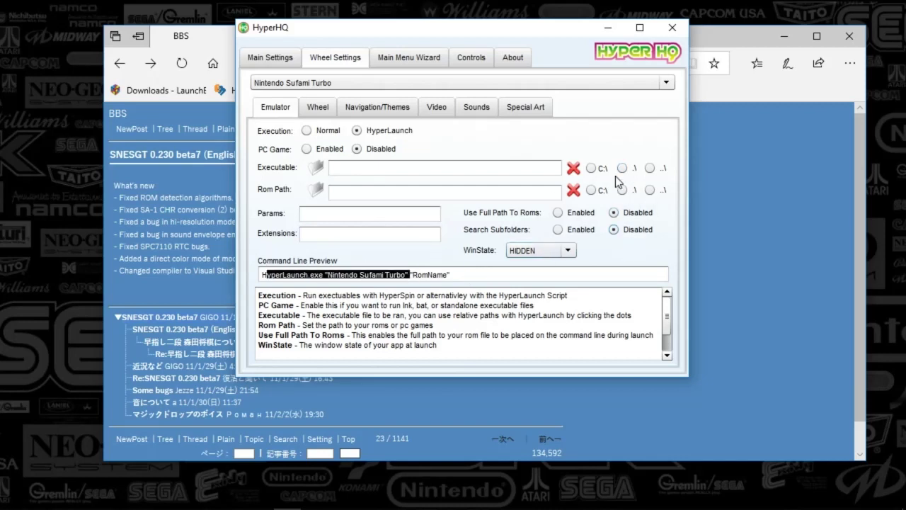
{"action": "left_click", "coordinate": [318, 108]}
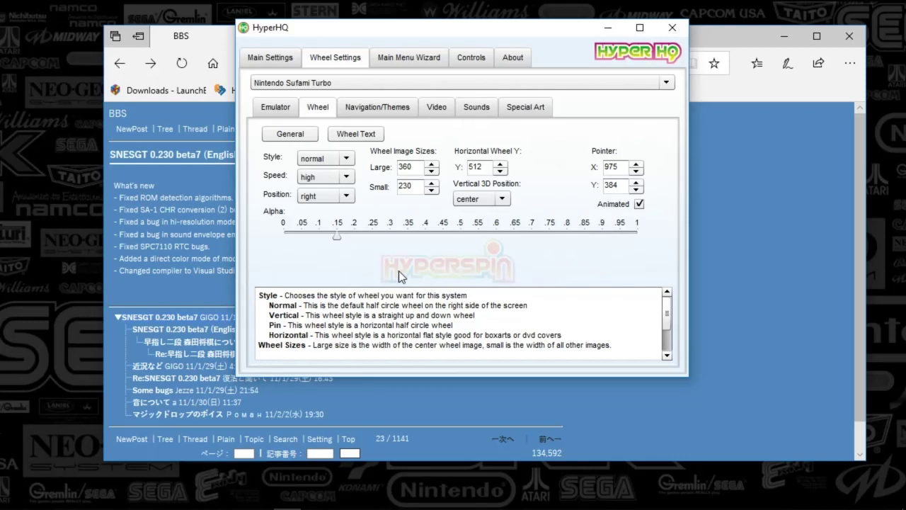
Step: Step through the Navigation/Themes, Video, Sounds and Special Art settings for Nintendo Sufami Turbo
{"action": "left_click", "coordinate": [369, 107]}
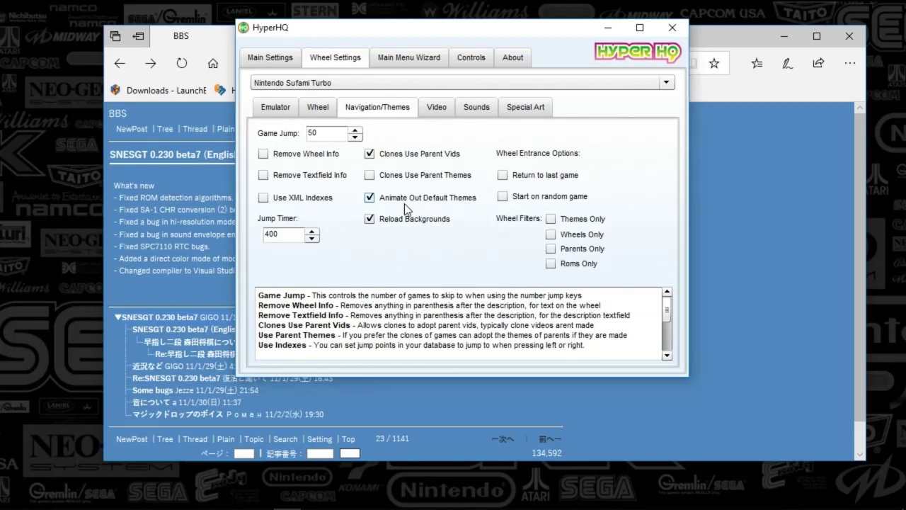
{"action": "left_click", "coordinate": [439, 107]}
{"action": "left_click", "coordinate": [476, 109]}
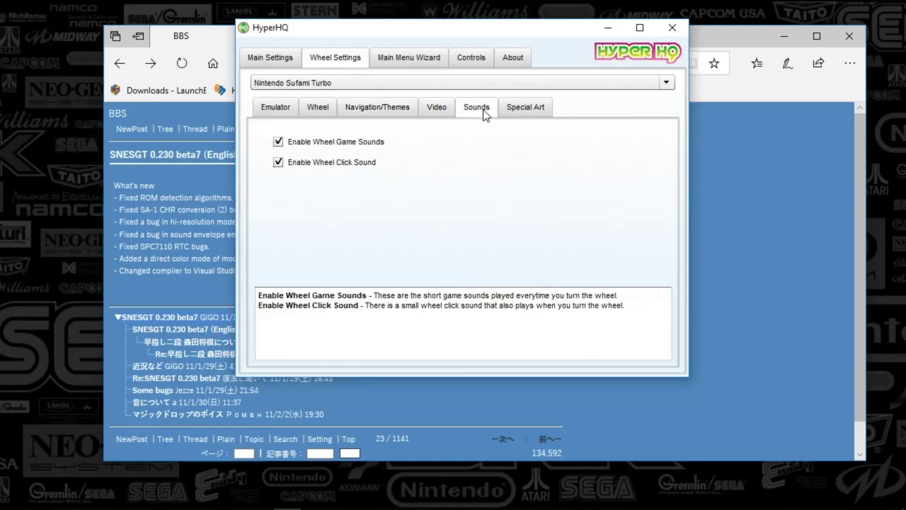
{"action": "left_click", "coordinate": [543, 107]}
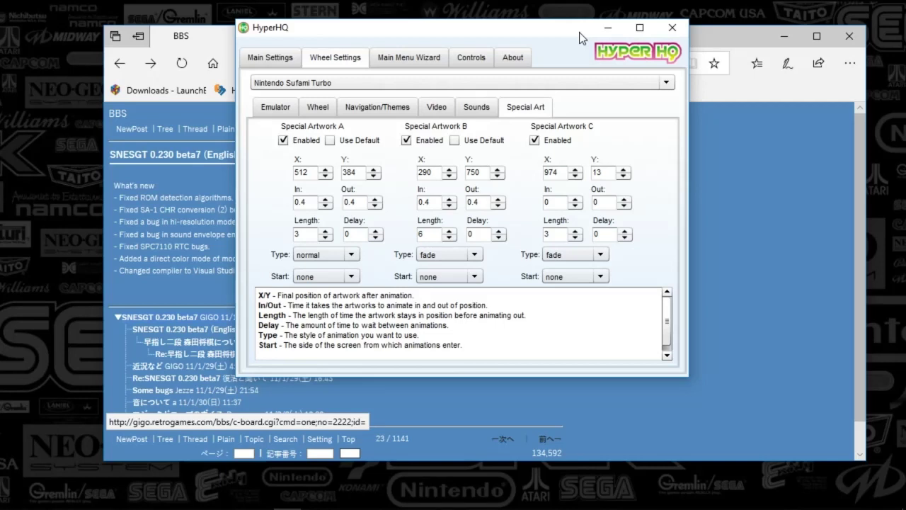
Step: Close HyperHQ and open HyperList Online from an Edge search for 'hyperslist'
{"action": "left_click", "coordinate": [672, 28]}
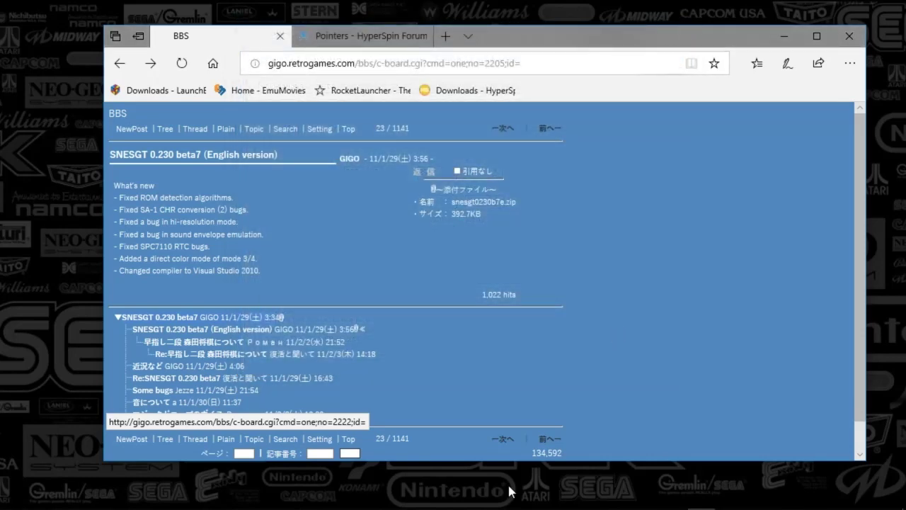
{"action": "left_click", "coordinate": [446, 35]}
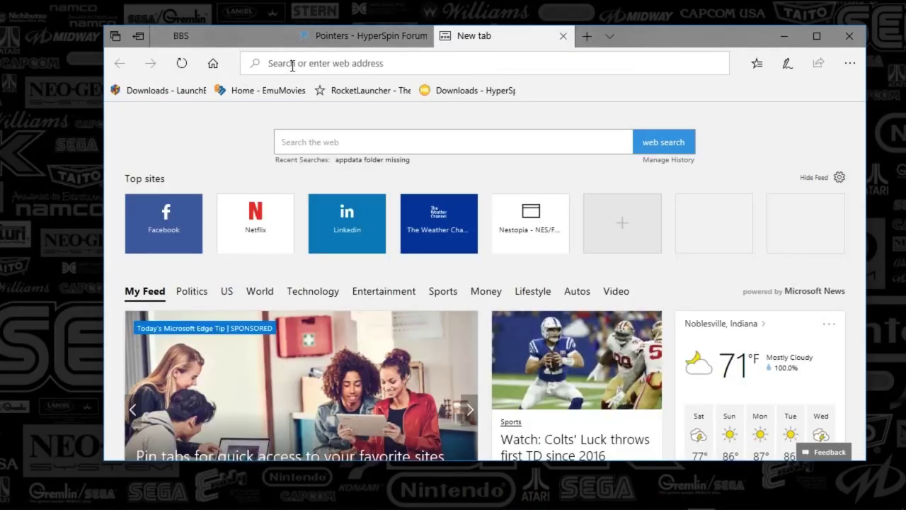
{"action": "type", "text": "hypers"}
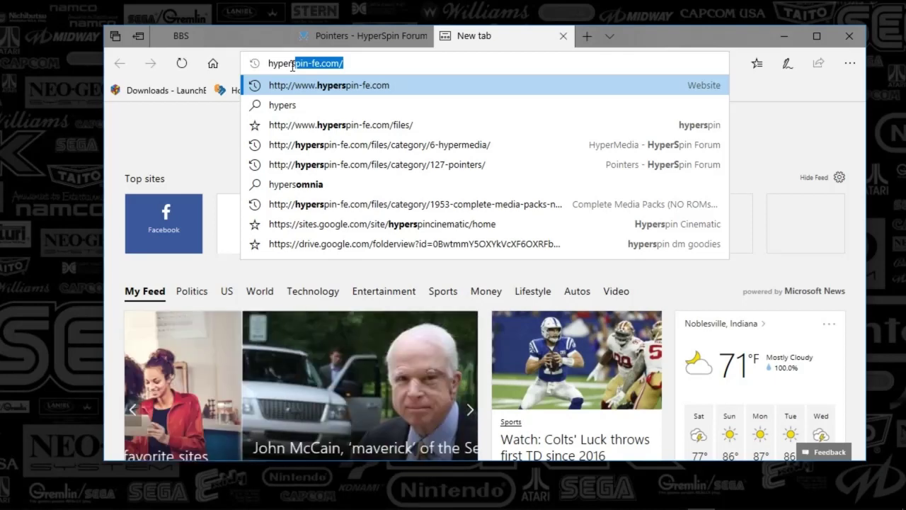
{"action": "type", "text": "list"}
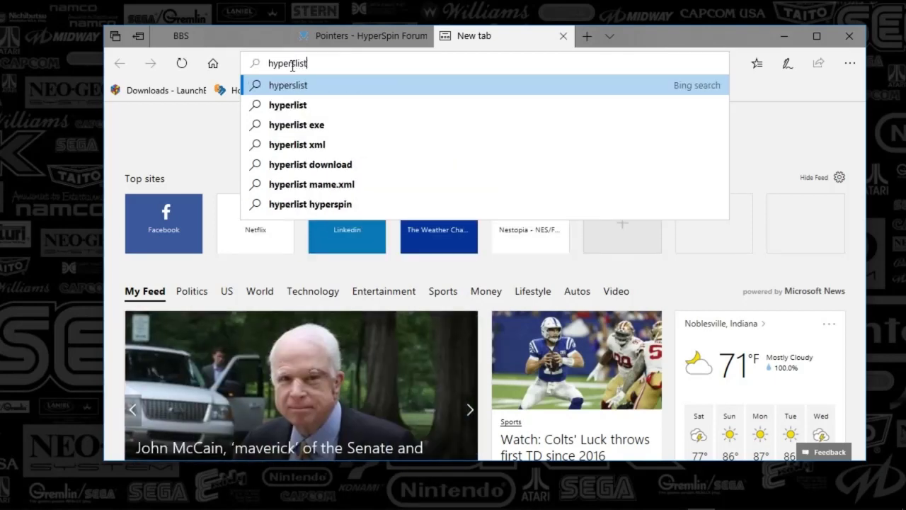
{"action": "key", "text": "Return"}
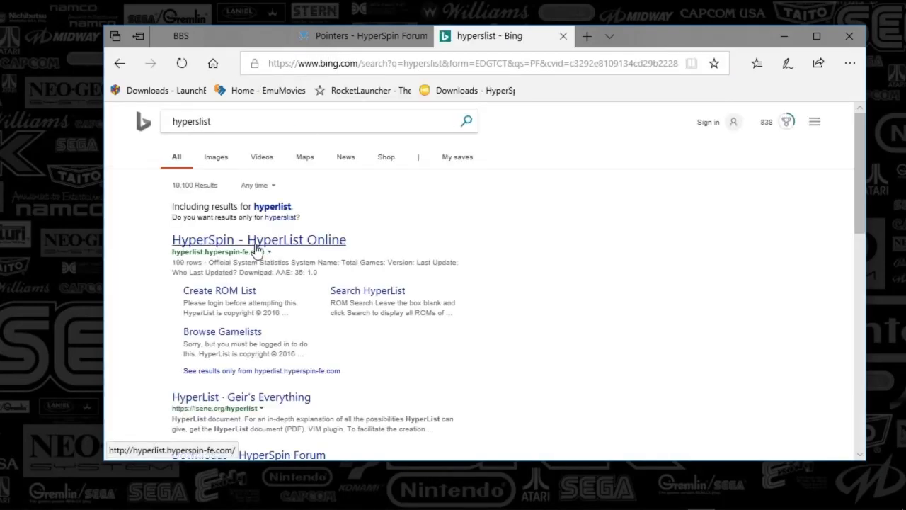
{"action": "left_click", "coordinate": [257, 244]}
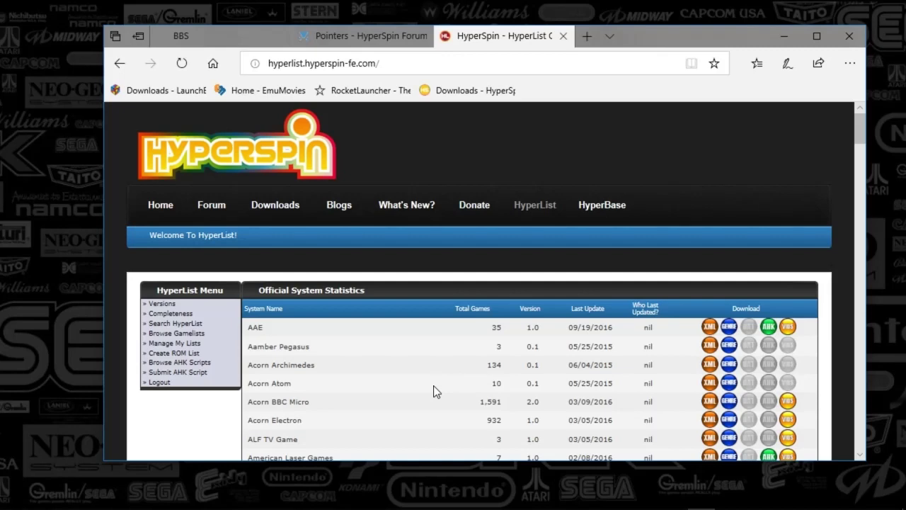
Step: Scroll the Official System Statistics table to the Nintendo rows, such as Super Famicom and Super Game Boy
{"action": "scroll", "coordinate": [433, 385], "scroll_direction": "down", "scroll_amount": 15}
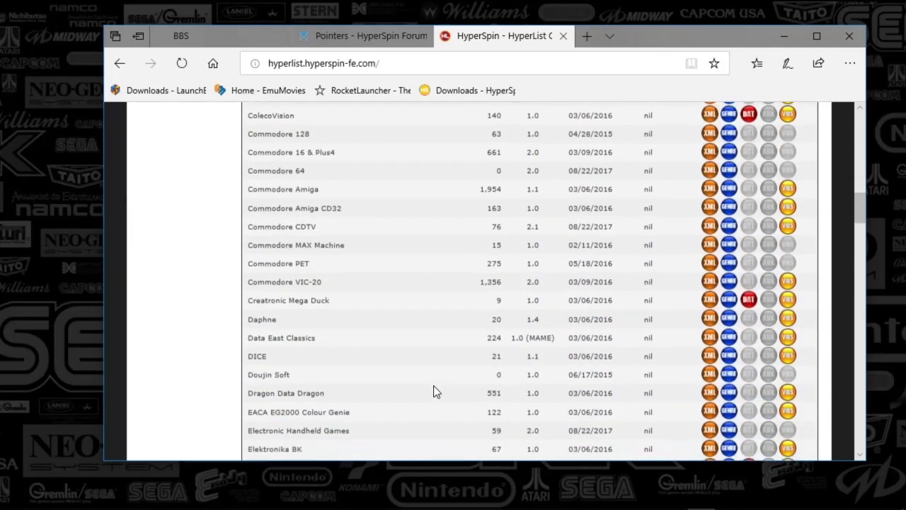
{"action": "scroll", "coordinate": [431, 384], "scroll_direction": "down", "scroll_amount": 15}
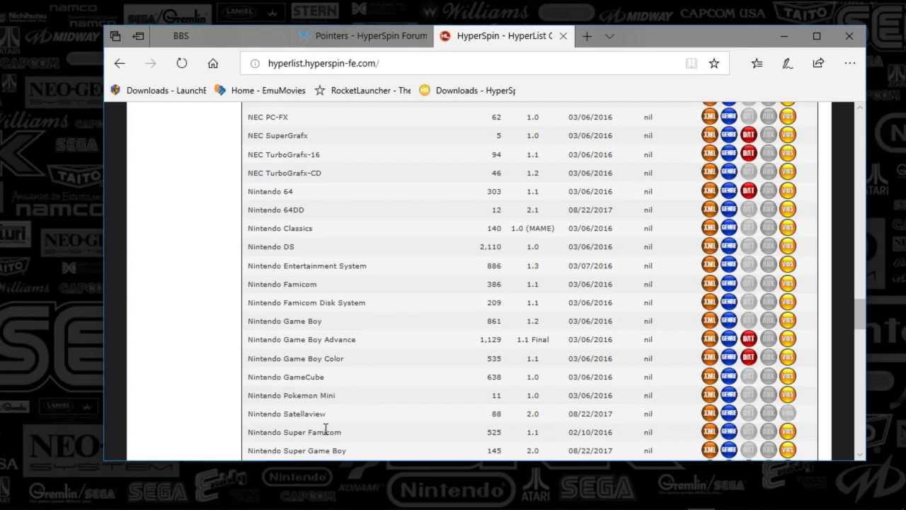
{"action": "left_click_drag", "start_coordinate": [856, 319], "coordinate": [859, 337]}
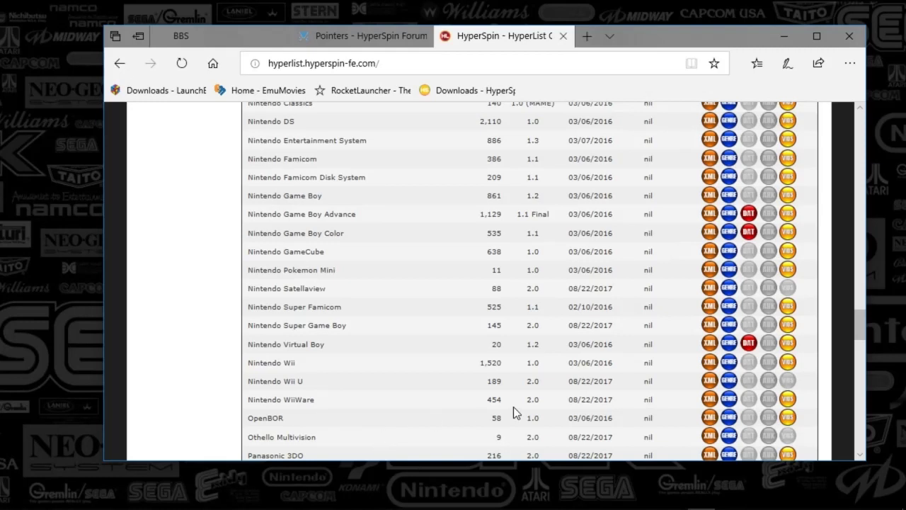
{"action": "left_click_drag", "start_coordinate": [858, 327], "coordinate": [852, 303]}
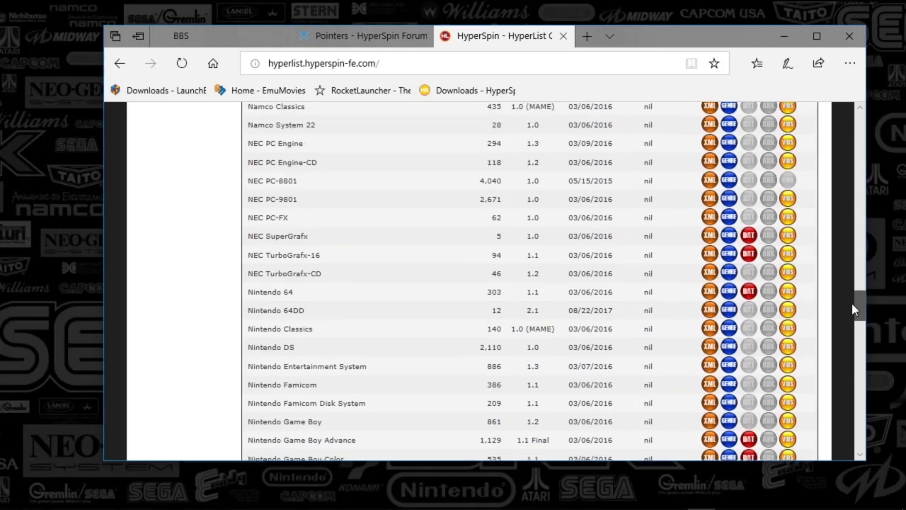
{"action": "left_click_drag", "start_coordinate": [852, 303], "coordinate": [855, 315]}
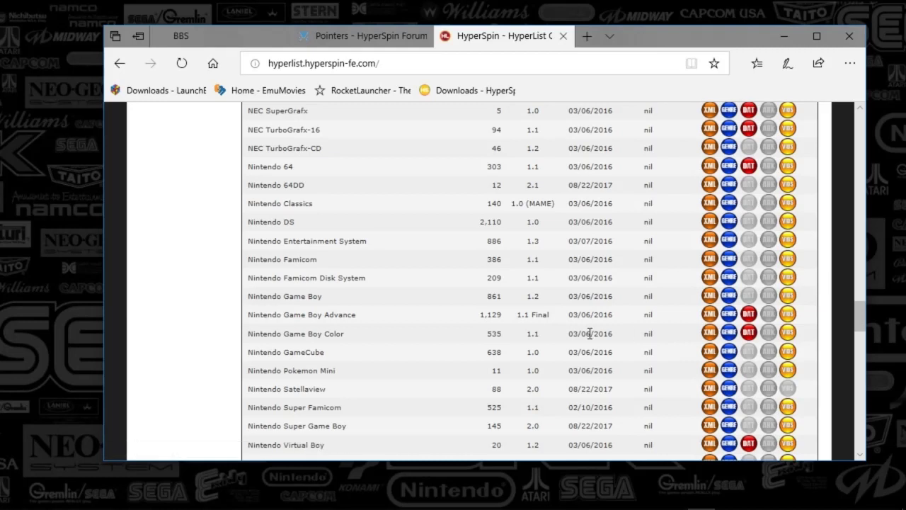
{"action": "left_click_drag", "start_coordinate": [251, 405], "coordinate": [503, 426]}
{"action": "left_click", "coordinate": [673, 421]}
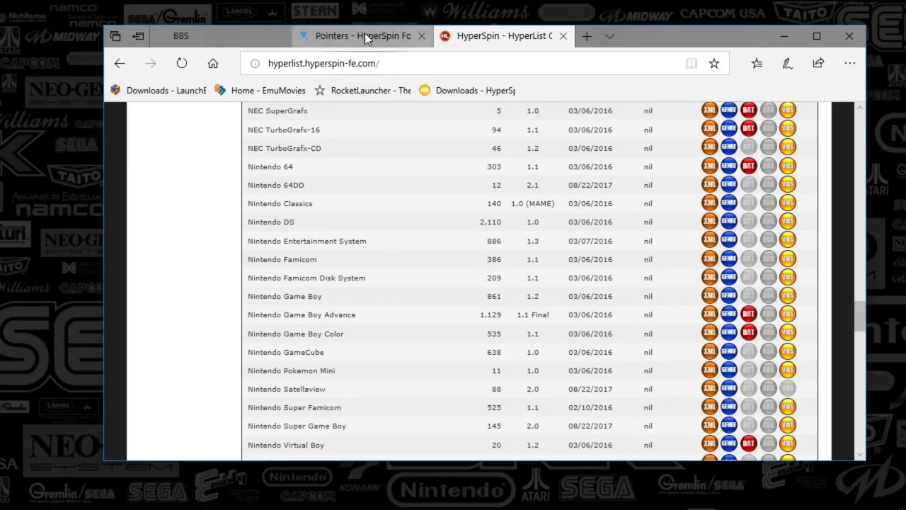
Step: Switch to the Pointers forum page at its top, then bring up File Explorer on hyperspin
{"action": "mouse_move", "coordinate": [365, 33]}
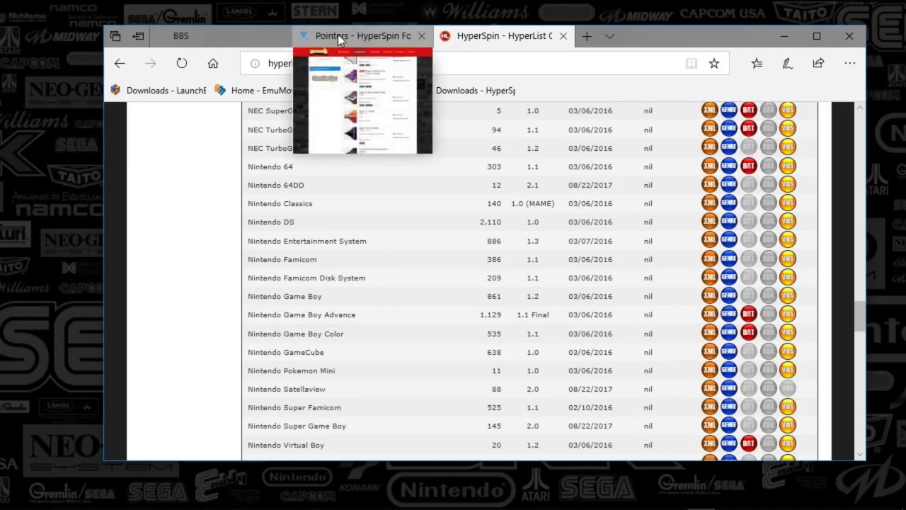
{"action": "left_click", "coordinate": [337, 34]}
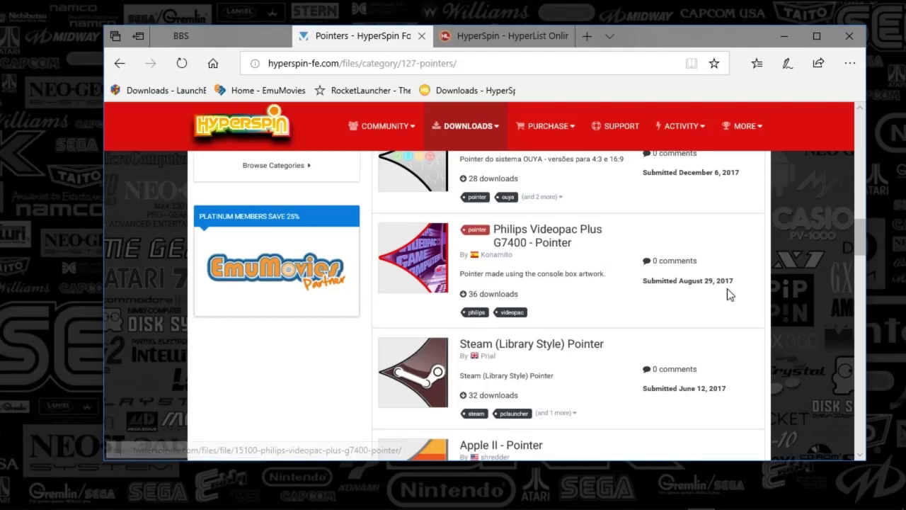
{"action": "left_click_drag", "start_coordinate": [859, 240], "coordinate": [859, 133]}
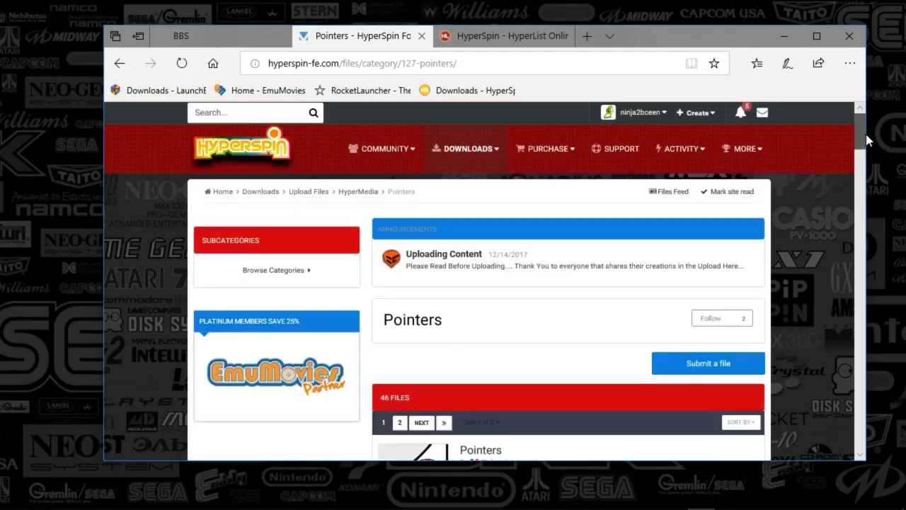
{"action": "mouse_move", "coordinate": [706, 504]}
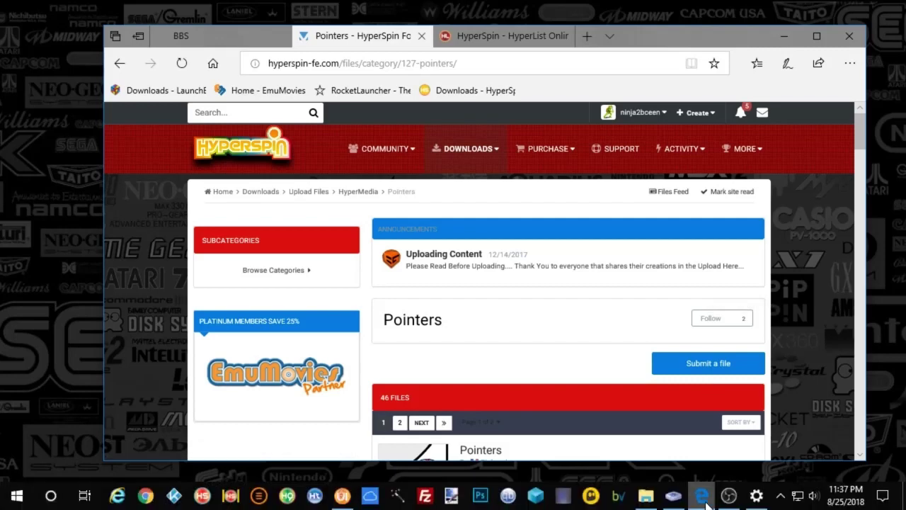
{"action": "left_click", "coordinate": [646, 495]}
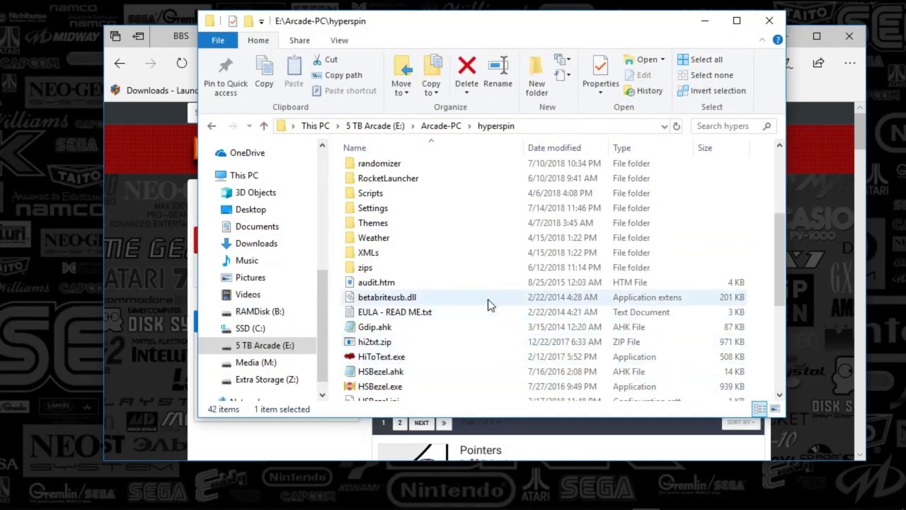
Step: Go into the Media folder and open its Nintendo Sufami Turbo subfolder
{"action": "scroll", "coordinate": [377, 210], "scroll_direction": "up", "scroll_amount": 4}
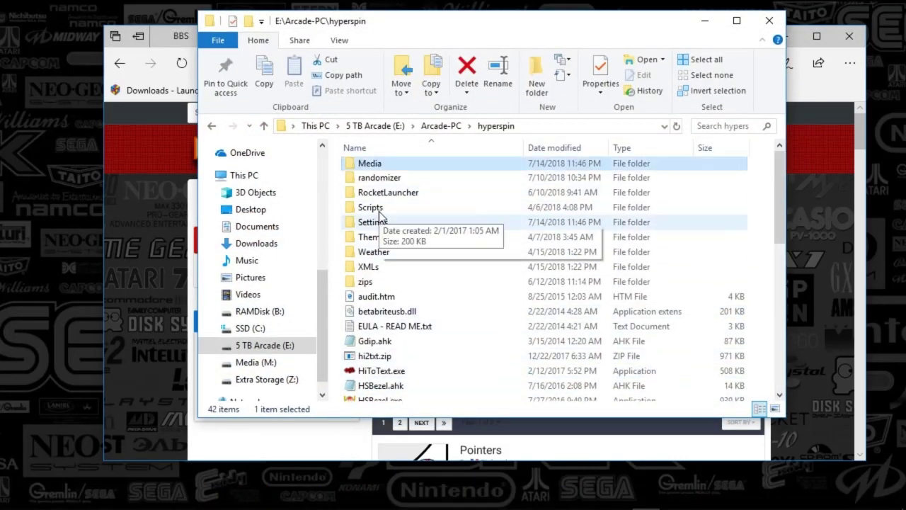
{"action": "double_click", "coordinate": [377, 320]}
{"action": "scroll", "coordinate": [382, 320], "scroll_direction": "down", "scroll_amount": 20}
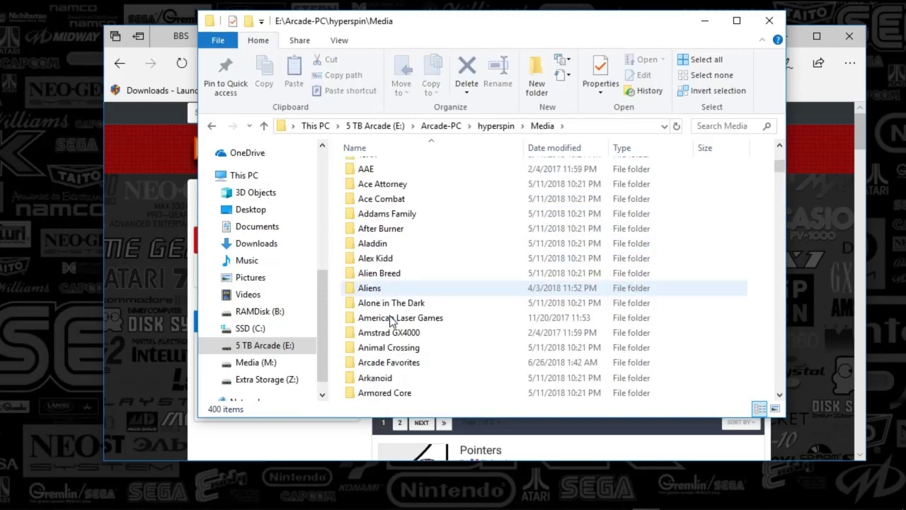
{"action": "scroll", "coordinate": [395, 323], "scroll_direction": "down", "scroll_amount": 7}
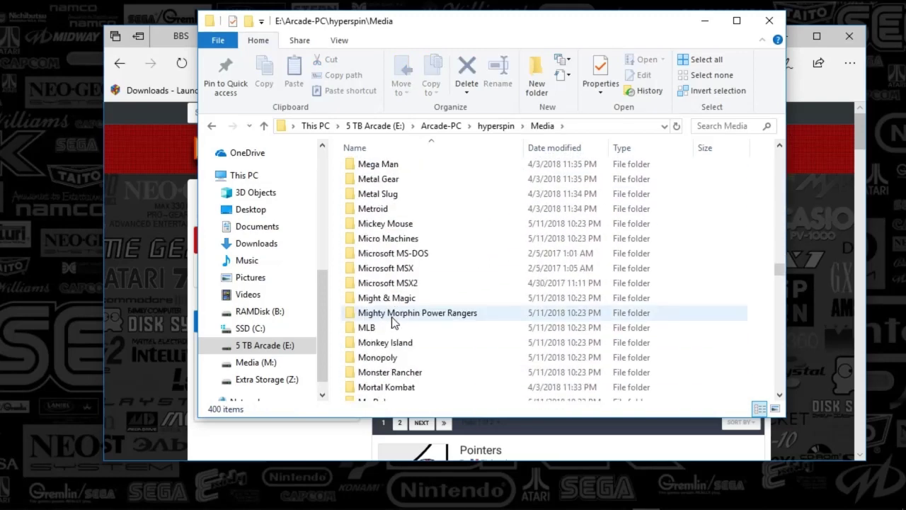
{"action": "scroll", "coordinate": [395, 322], "scroll_direction": "down", "scroll_amount": 5}
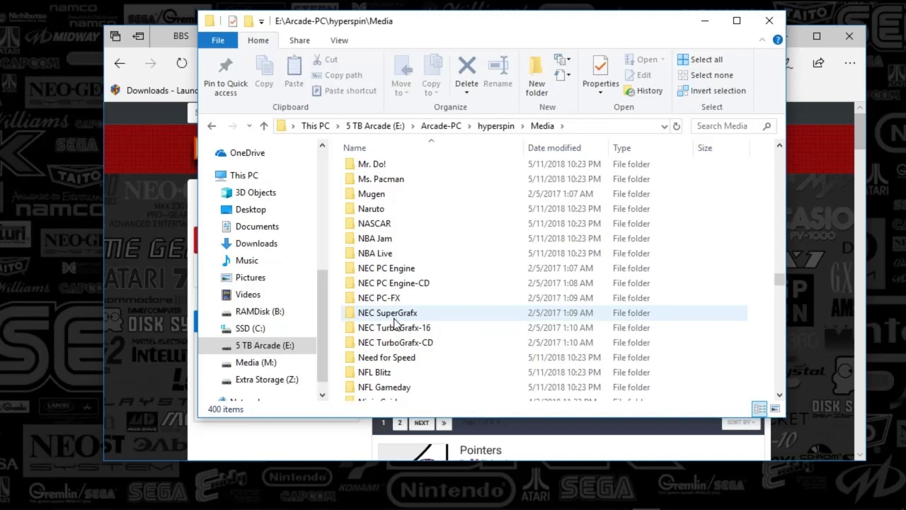
{"action": "scroll", "coordinate": [395, 323], "scroll_direction": "down", "scroll_amount": 10}
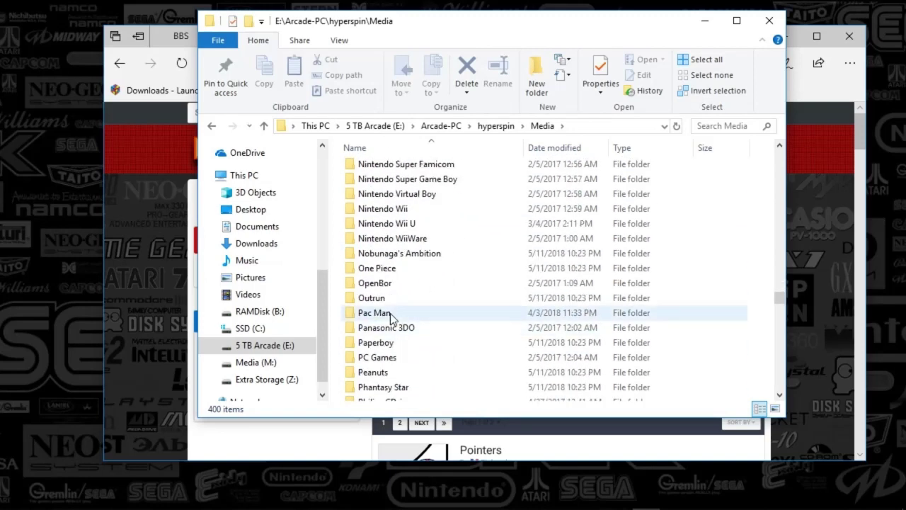
{"action": "scroll", "coordinate": [420, 333], "scroll_direction": "down", "scroll_amount": 5}
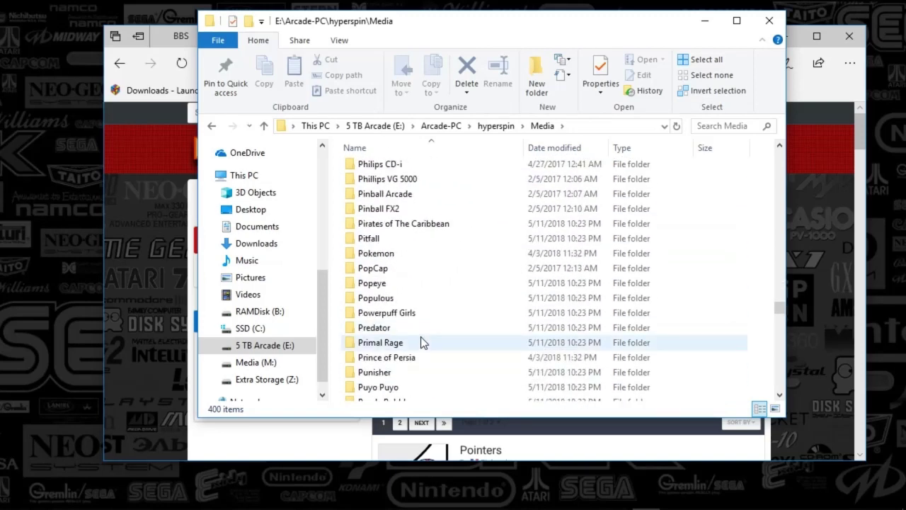
{"action": "scroll", "coordinate": [422, 342], "scroll_direction": "up", "scroll_amount": 10}
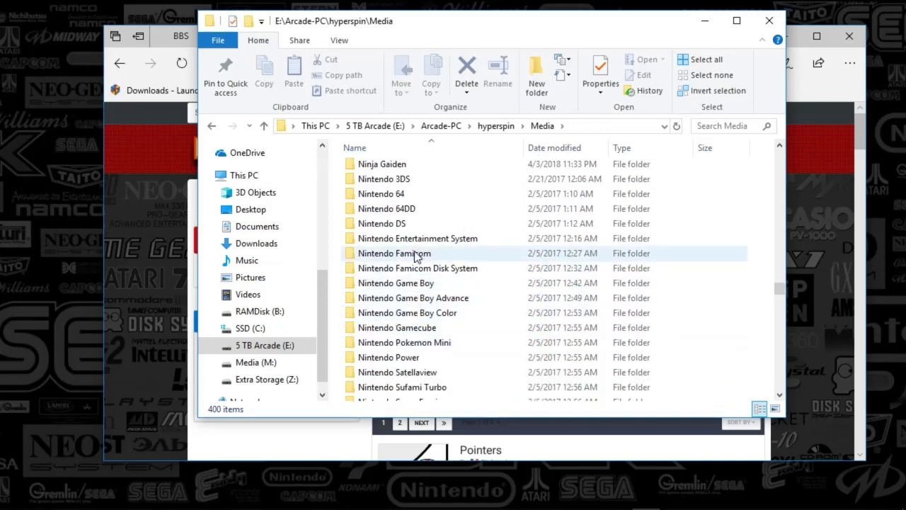
{"action": "left_click", "coordinate": [435, 389]}
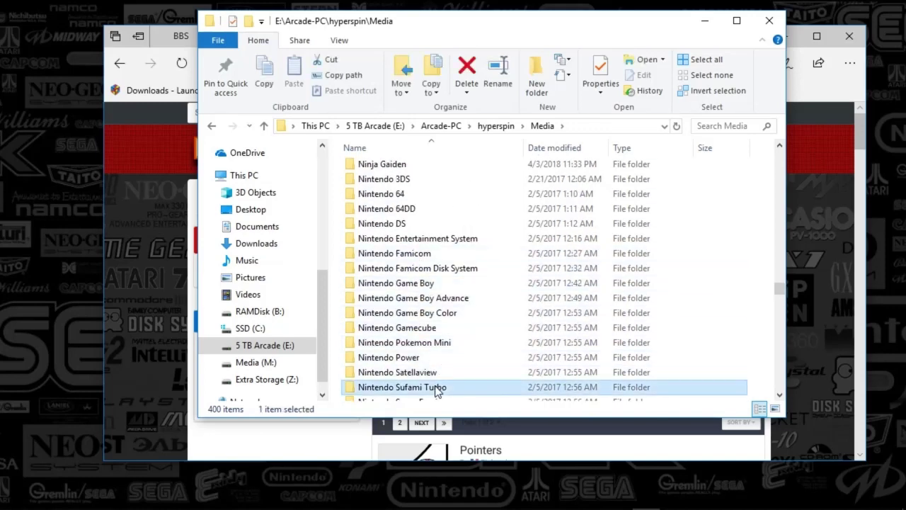
{"action": "double_click", "coordinate": [435, 389]}
Step: Open Images\Other and preview Pointer.png in paint.net, then close it
{"action": "double_click", "coordinate": [371, 168]}
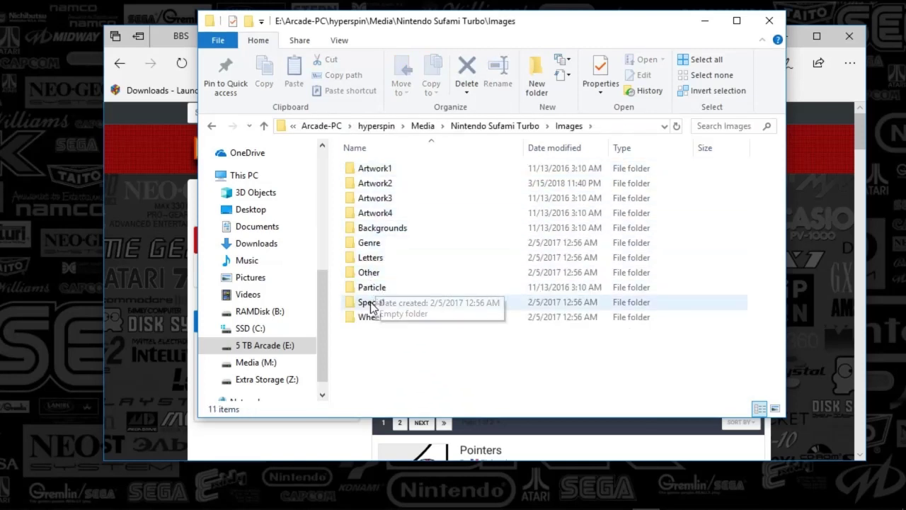
{"action": "double_click", "coordinate": [371, 273]}
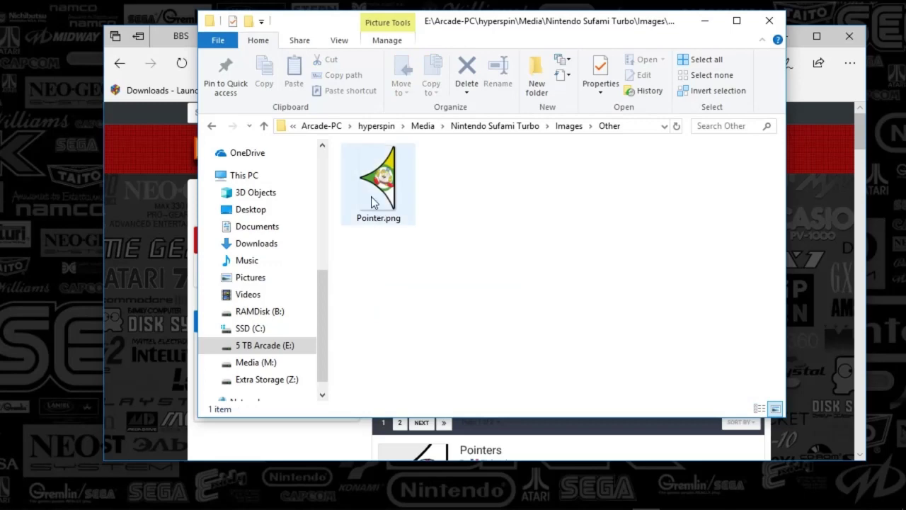
{"action": "left_click", "coordinate": [371, 201]}
{"action": "key", "text": "Return"}
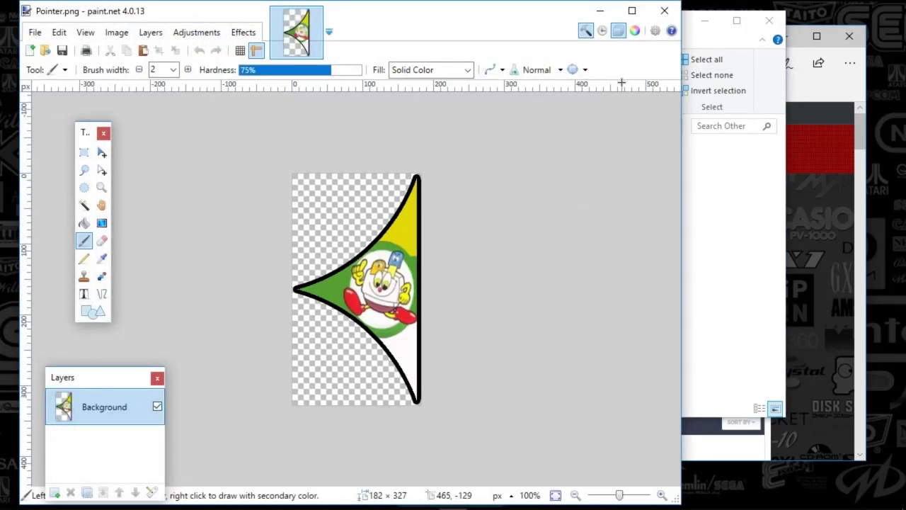
{"action": "left_click", "coordinate": [664, 14]}
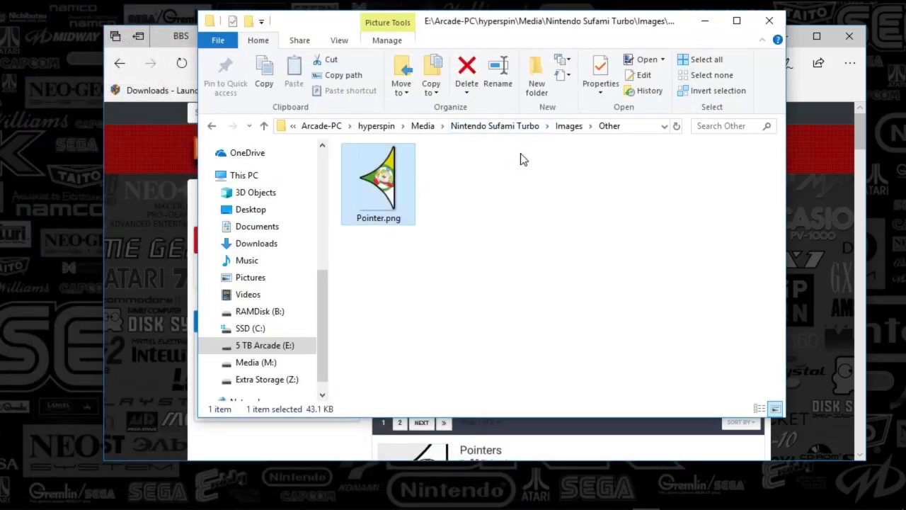
Step: Open Images\Wheel and view the Bisyoujyo Senshi Sailor Moon S wheel image in paint.net
{"action": "left_click", "coordinate": [559, 128]}
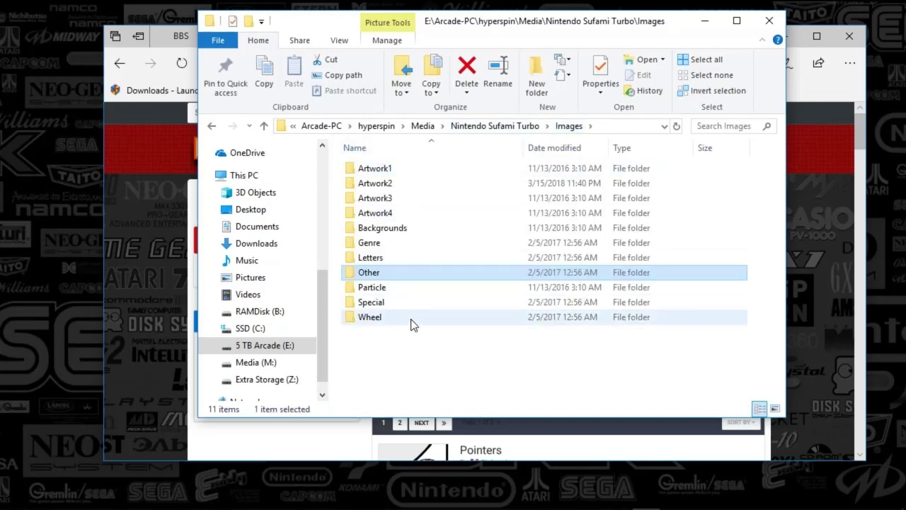
{"action": "double_click", "coordinate": [413, 318]}
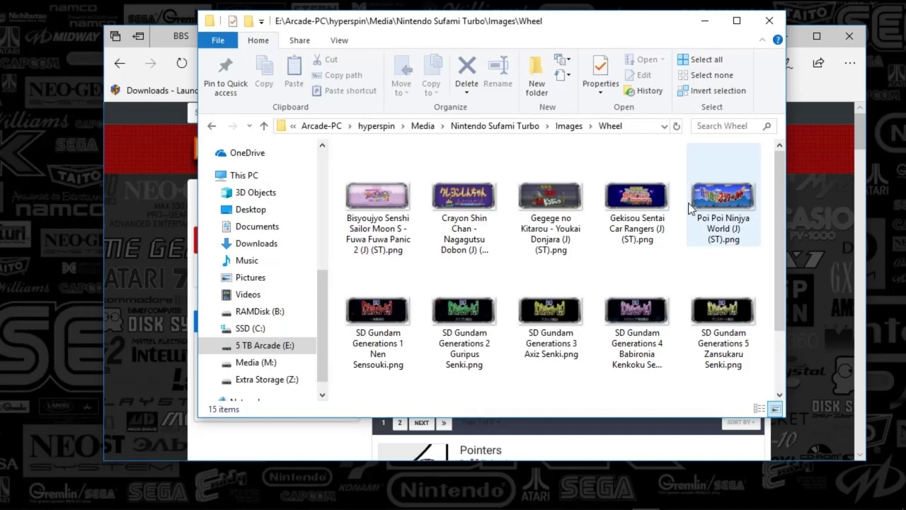
{"action": "mouse_move", "coordinate": [372, 196]}
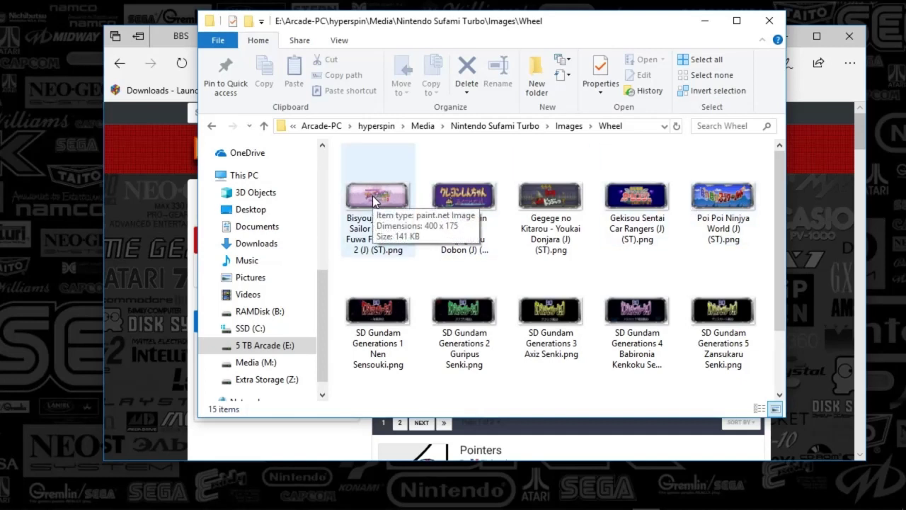
{"action": "left_click", "coordinate": [374, 201]}
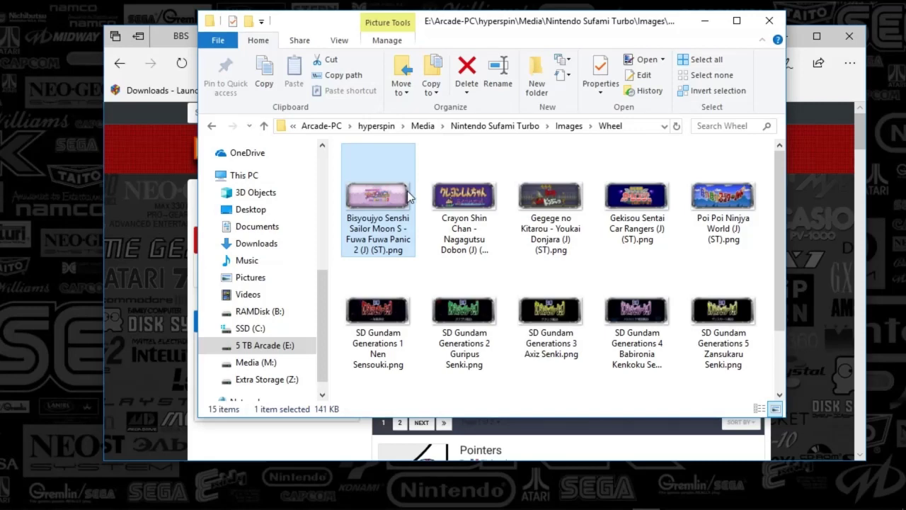
{"action": "double_click", "coordinate": [409, 195]}
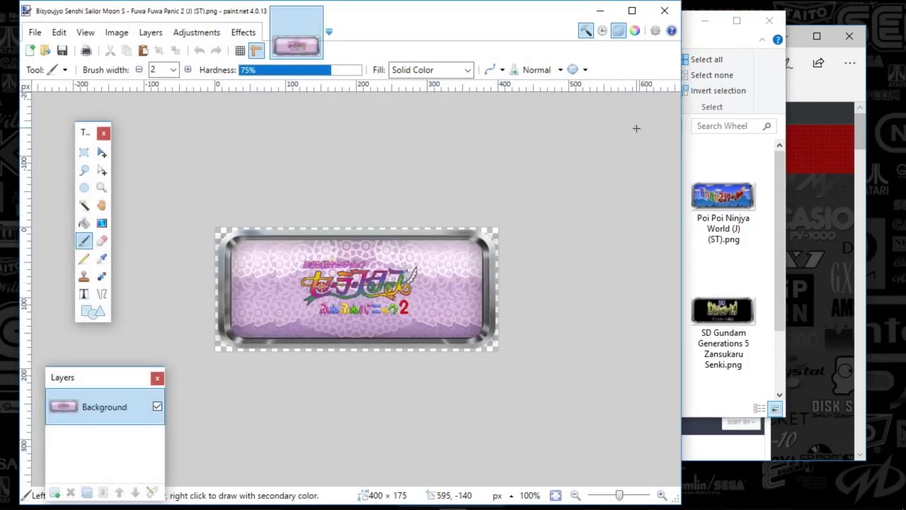
Step: Close paint.net, browse the 15 Wheel thumbnails, and go back up to Images
{"action": "left_click", "coordinate": [664, 10]}
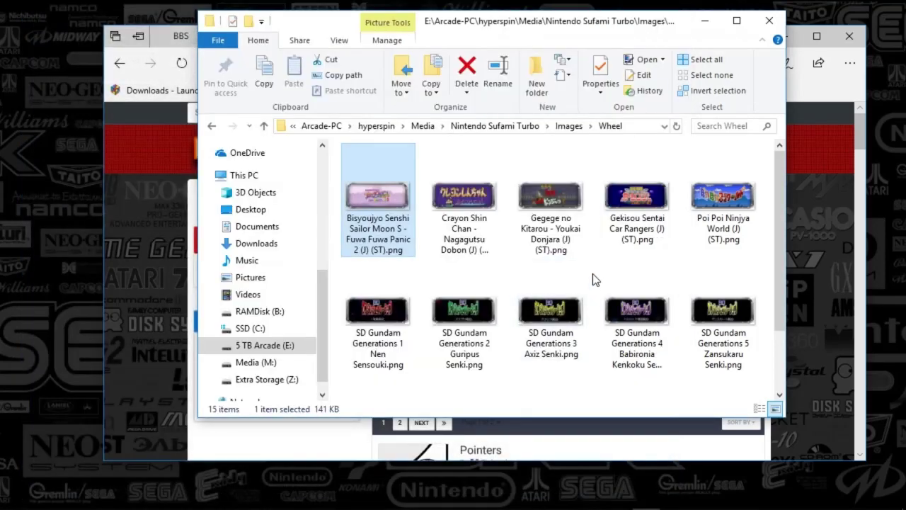
{"action": "scroll", "coordinate": [595, 280], "scroll_direction": "down", "scroll_amount": 2}
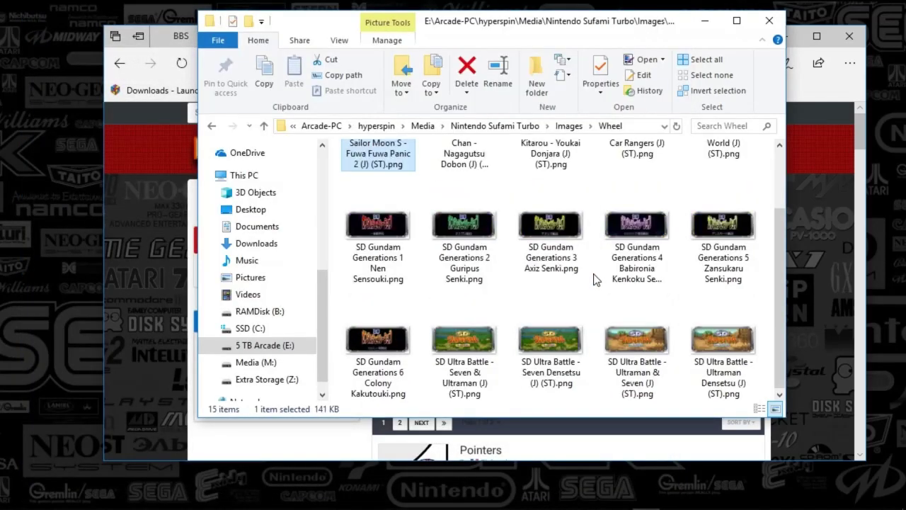
{"action": "scroll", "coordinate": [579, 306], "scroll_direction": "up", "scroll_amount": 2}
{"action": "scroll", "coordinate": [587, 304], "scroll_direction": "down", "scroll_amount": 2}
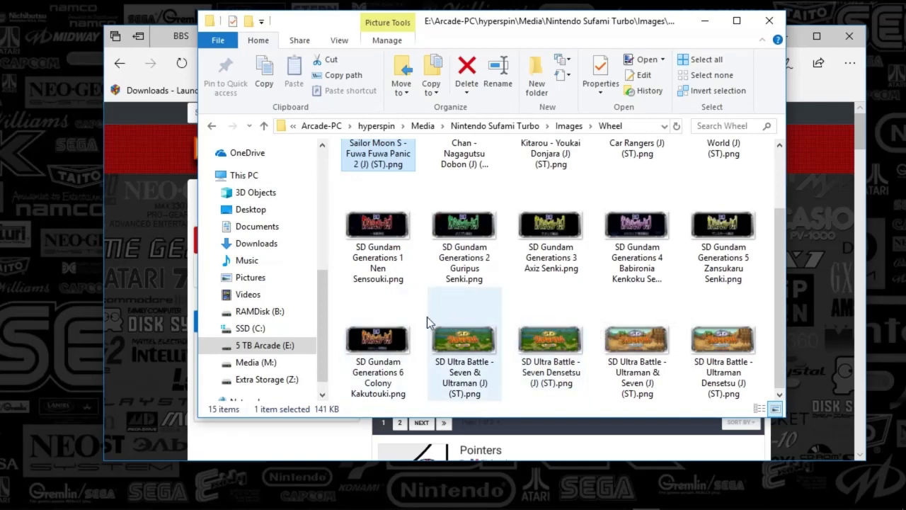
{"action": "scroll", "coordinate": [602, 312], "scroll_direction": "up", "scroll_amount": 2}
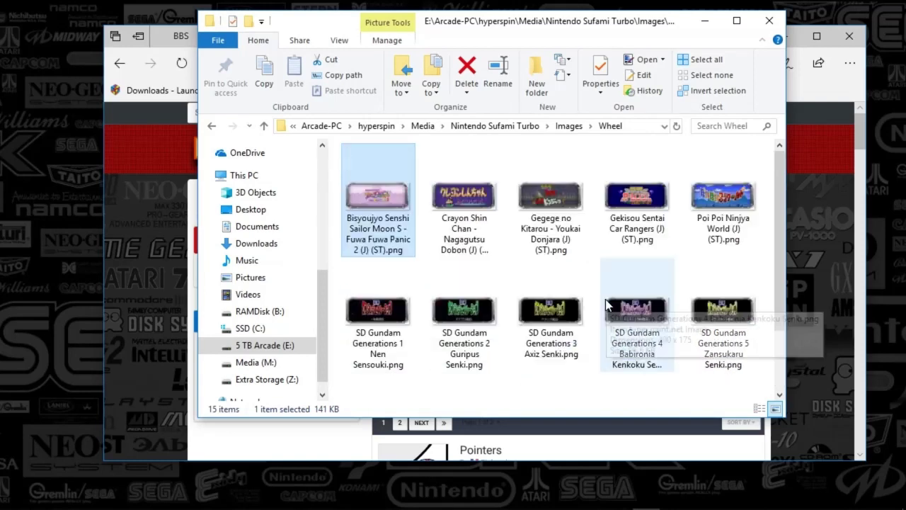
{"action": "left_click", "coordinate": [568, 126]}
Step: Check that the Artwork3 and Artwork4 folders are empty
{"action": "double_click", "coordinate": [382, 198]}
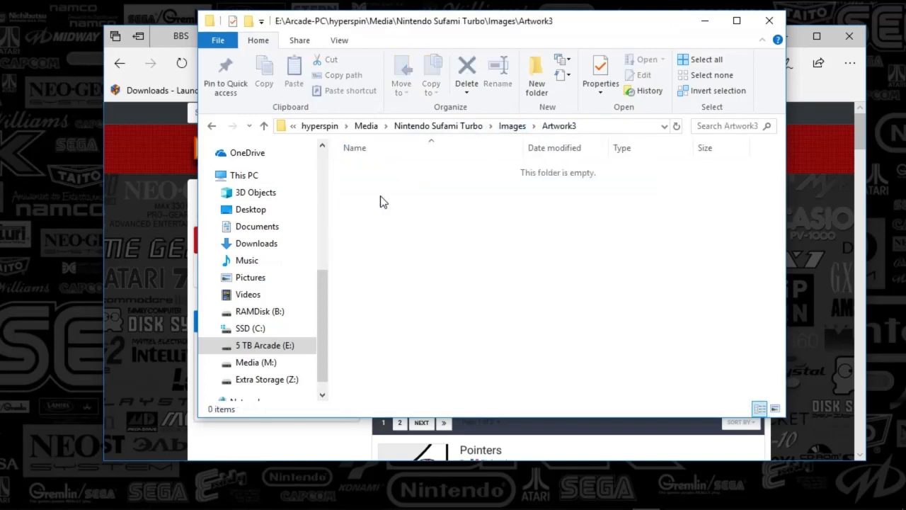
{"action": "left_click", "coordinate": [512, 126]}
{"action": "double_click", "coordinate": [418, 209]}
{"action": "left_click", "coordinate": [521, 127]}
Step: Open Artwork2 and preview the SD Gundam Generations 6 box art in paint.net
{"action": "double_click", "coordinate": [384, 184]}
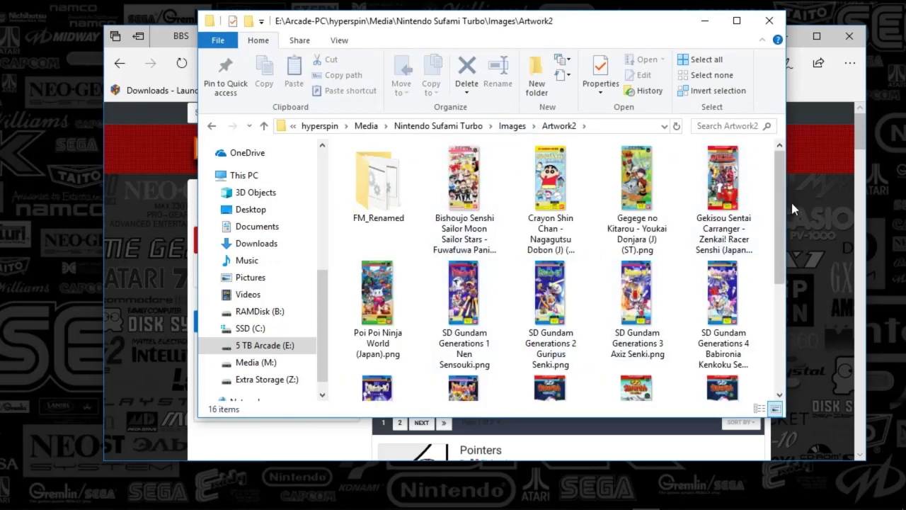
{"action": "left_click_drag", "start_coordinate": [784, 209], "coordinate": [790, 316]}
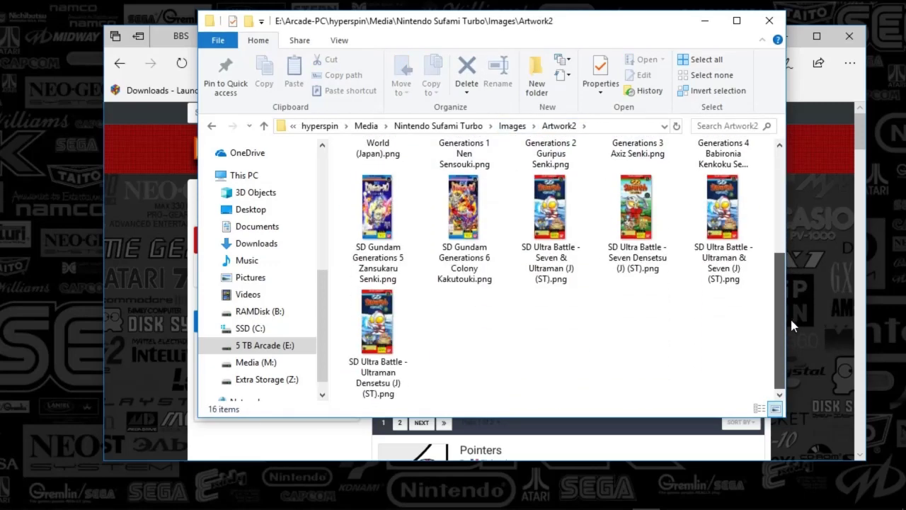
{"action": "left_click", "coordinate": [481, 239]}
{"action": "double_click", "coordinate": [482, 239]}
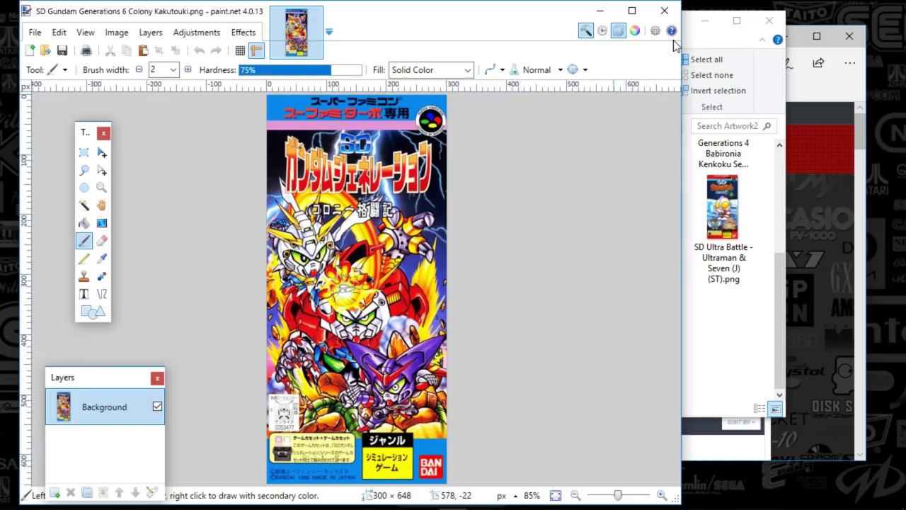
{"action": "left_click", "coordinate": [673, 5]}
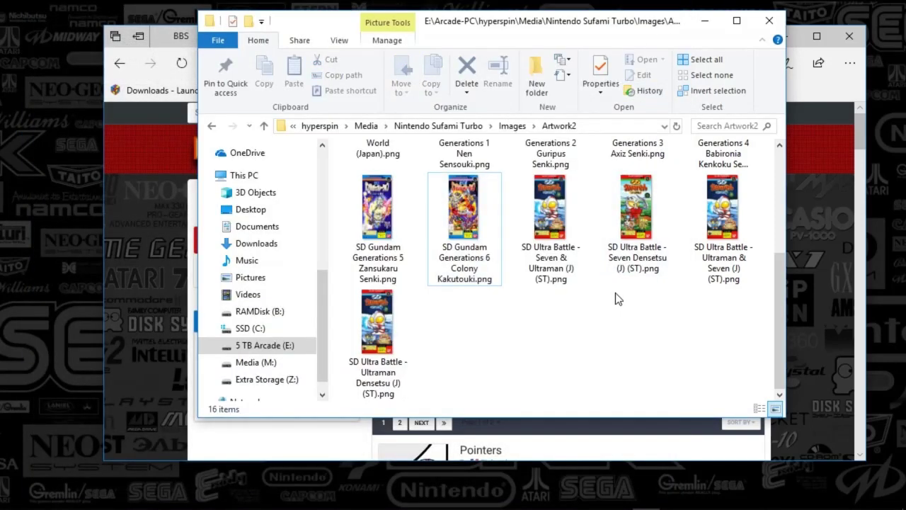
Step: Look inside the FM_Renamed folder, then return to Artwork2
{"action": "scroll", "coordinate": [614, 297], "scroll_direction": "up", "scroll_amount": 3}
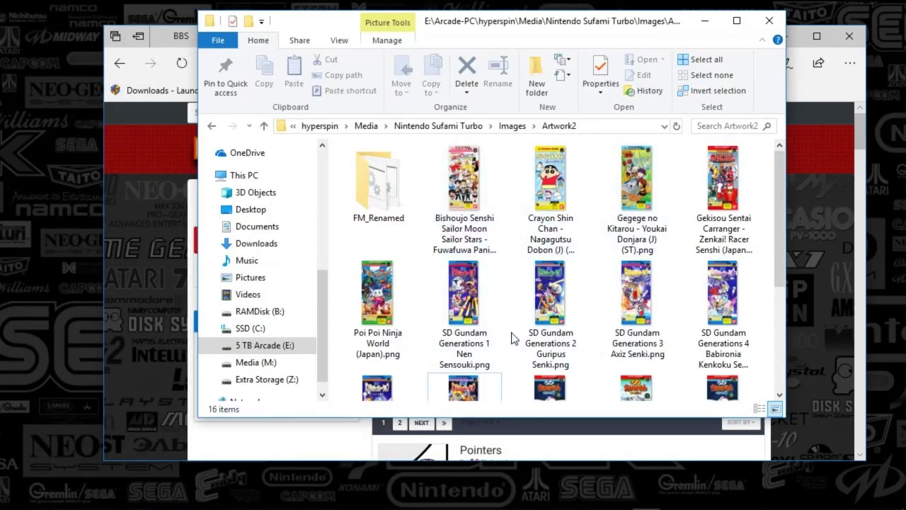
{"action": "left_click", "coordinate": [463, 235]}
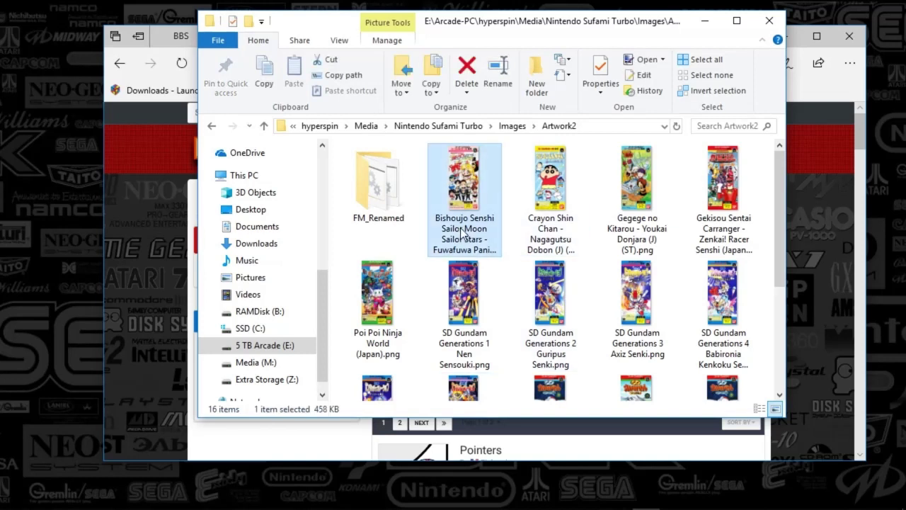
{"action": "double_click", "coordinate": [373, 221]}
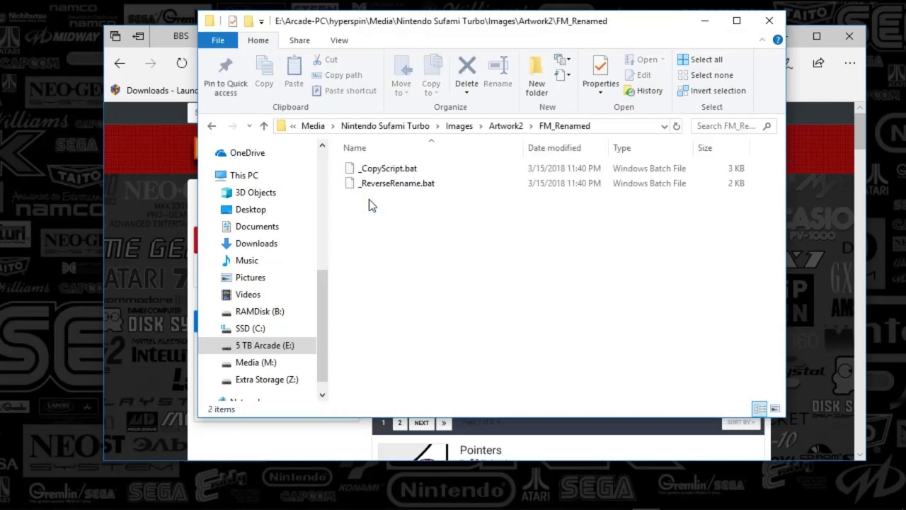
{"action": "left_click", "coordinate": [517, 130]}
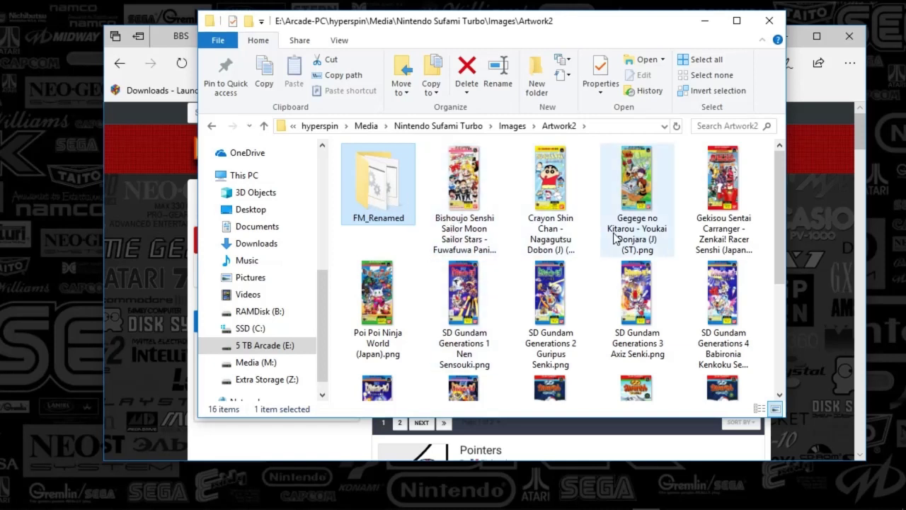
Step: Open Letters, Wheel and Special under Images in turn, ending at the Nintendo Sufami Turbo folder
{"action": "left_click", "coordinate": [509, 128]}
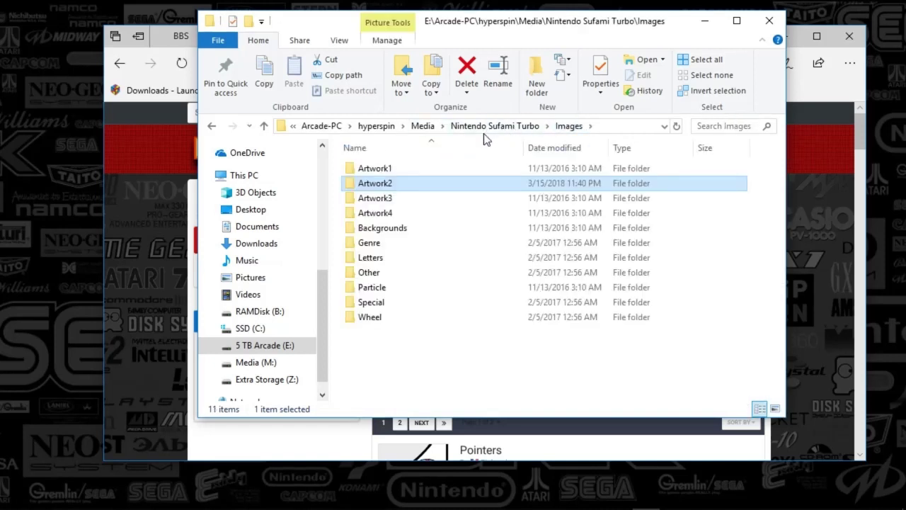
{"action": "double_click", "coordinate": [369, 257]}
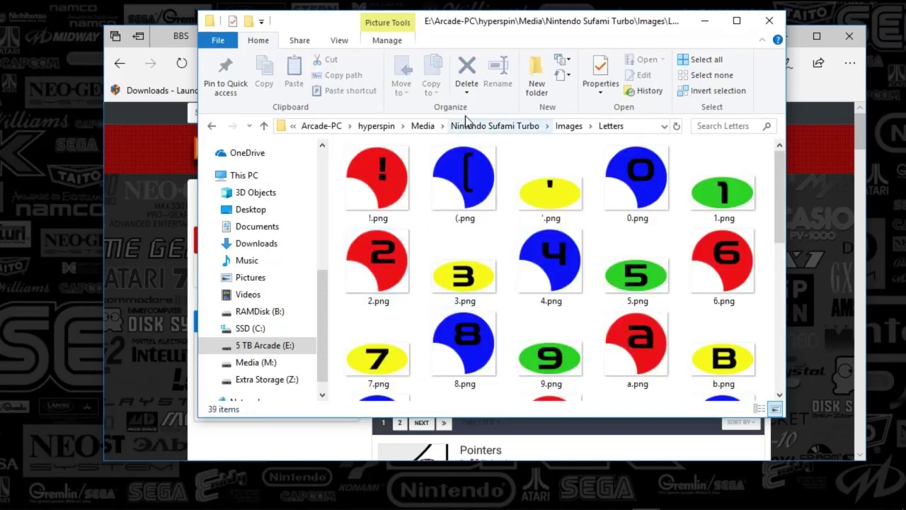
{"action": "left_click", "coordinate": [570, 127]}
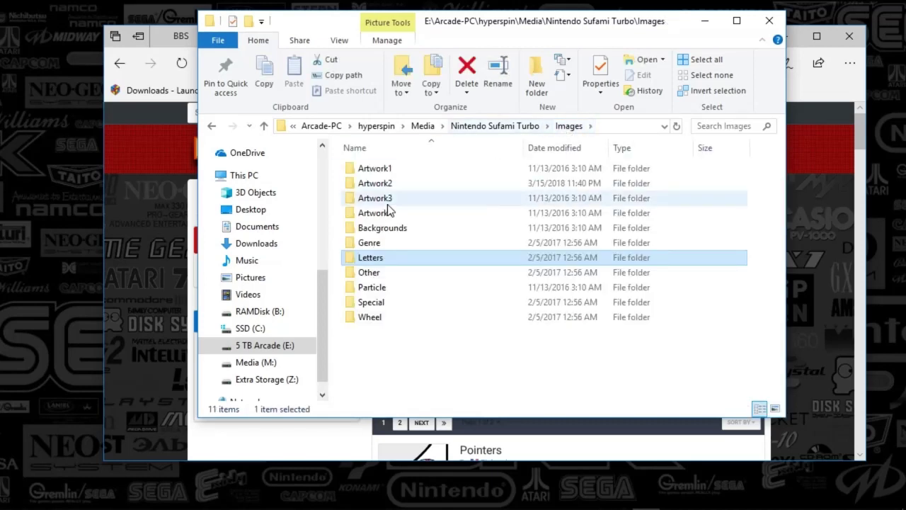
{"action": "double_click", "coordinate": [370, 318]}
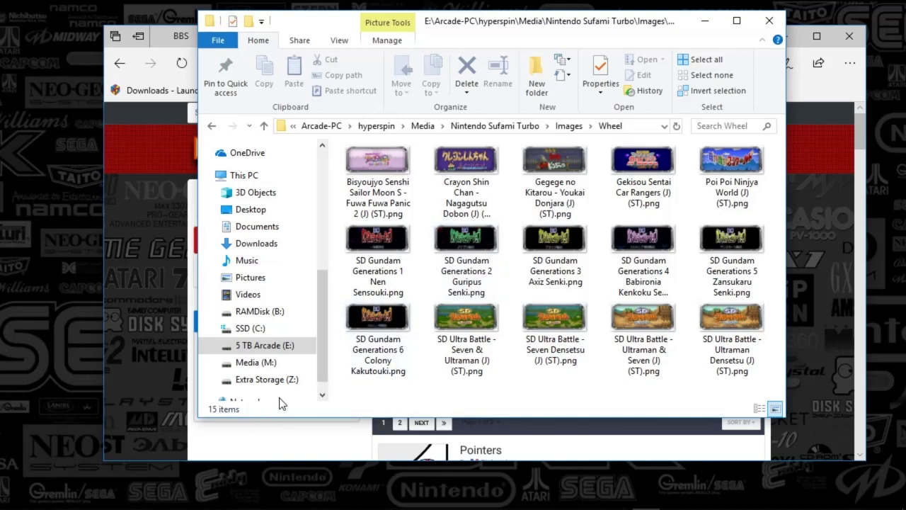
{"action": "left_click", "coordinate": [569, 126]}
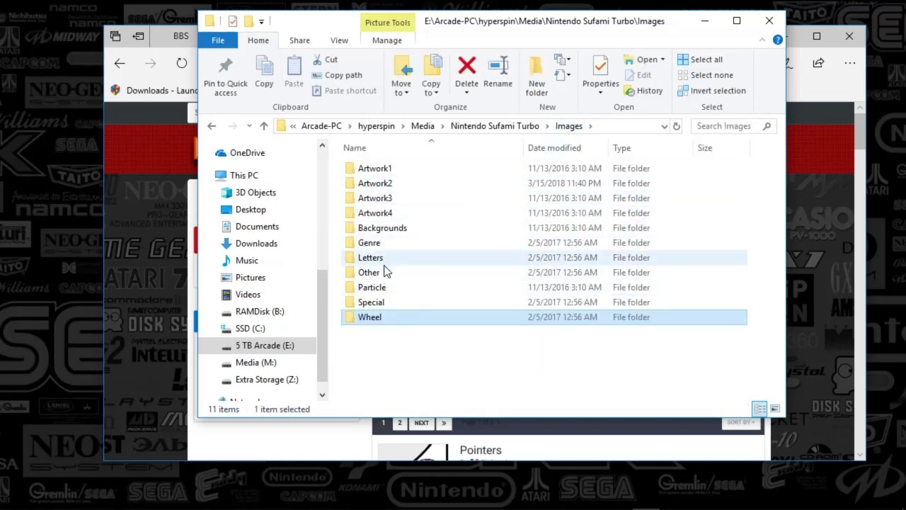
{"action": "left_click", "coordinate": [382, 303]}
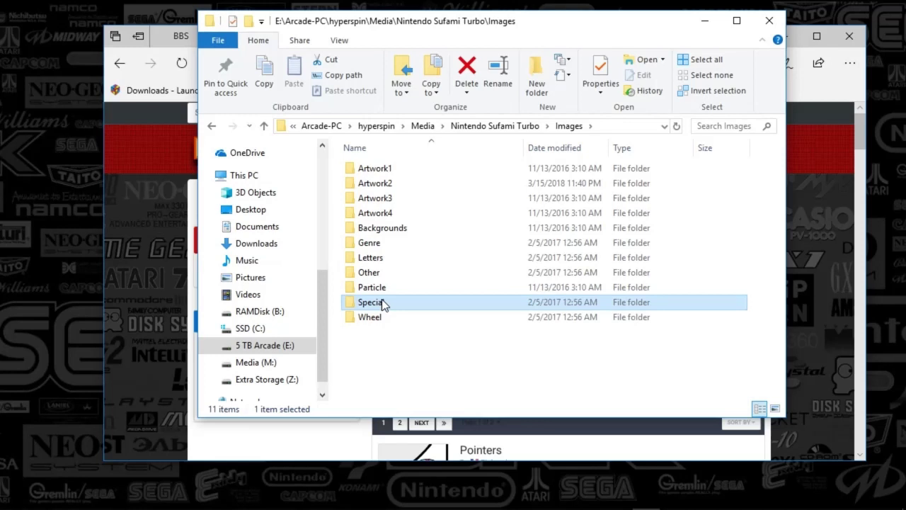
{"action": "double_click", "coordinate": [383, 302]}
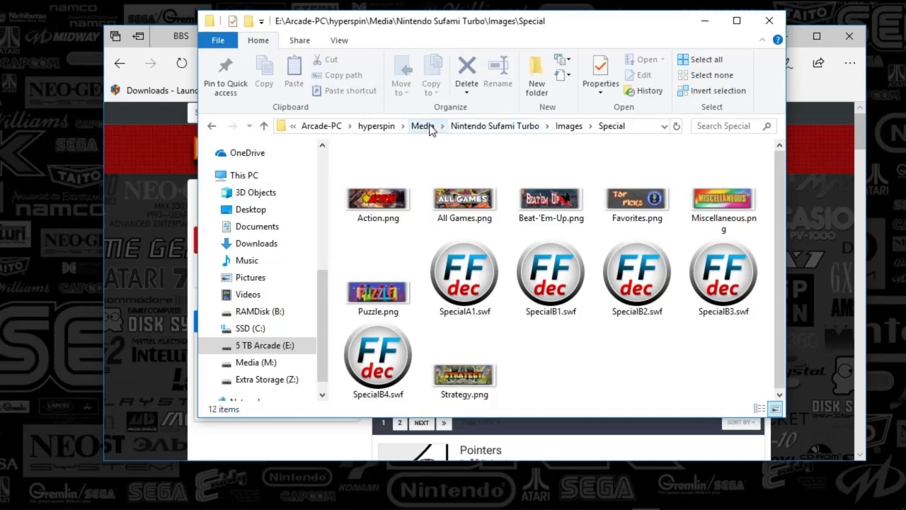
{"action": "left_click", "coordinate": [495, 126]}
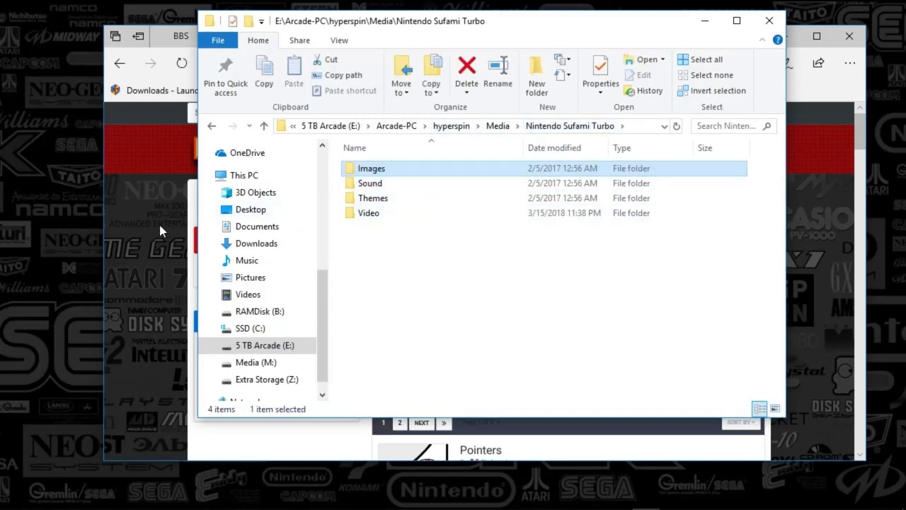
Step: Open hyperspin's Databases folder and scroll down to the Nintendo Sufami Turbo folder
{"action": "left_click", "coordinate": [459, 126]}
{"action": "double_click", "coordinate": [373, 185]}
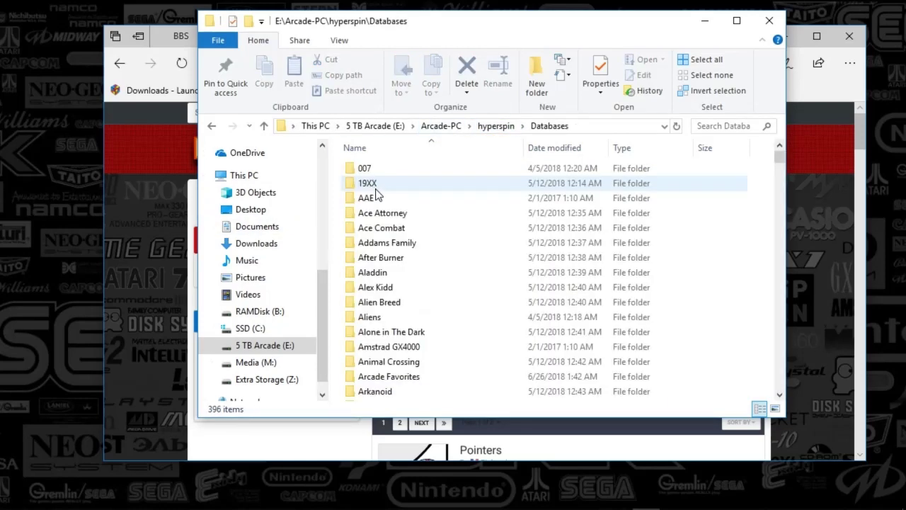
{"action": "scroll", "coordinate": [390, 313], "scroll_direction": "down", "scroll_amount": 20}
{"action": "scroll", "coordinate": [388, 311], "scroll_direction": "down", "scroll_amount": 20}
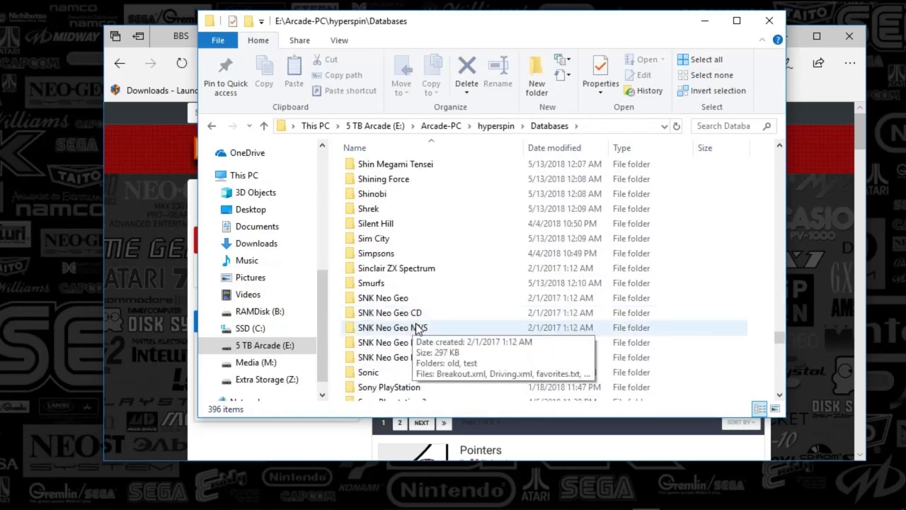
{"action": "scroll", "coordinate": [422, 298], "scroll_direction": "down", "scroll_amount": 5}
Step: Scroll back up the folder list and return to the HyperSpin Pointers page
{"action": "scroll", "coordinate": [411, 285], "scroll_direction": "up", "scroll_amount": 20}
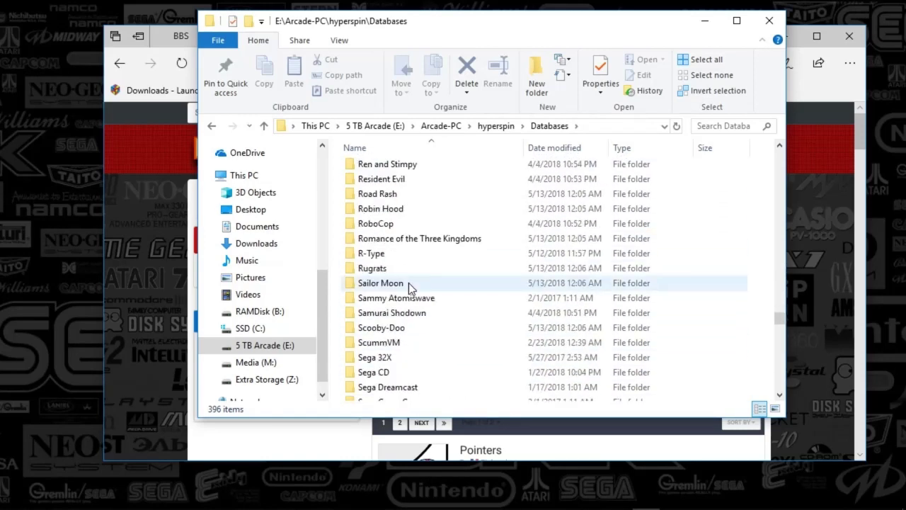
{"action": "scroll", "coordinate": [409, 283], "scroll_direction": "up", "scroll_amount": 5}
{"action": "scroll", "coordinate": [408, 285], "scroll_direction": "up", "scroll_amount": 6}
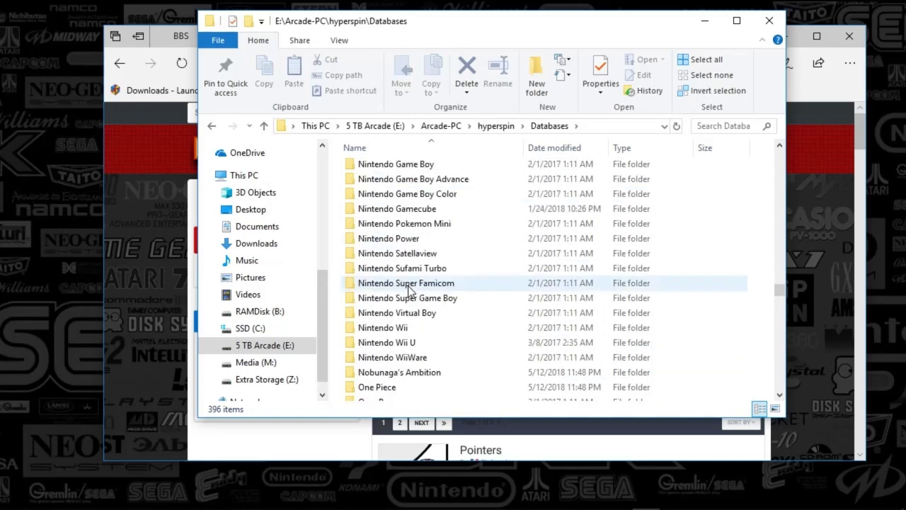
{"action": "left_click", "coordinate": [145, 268]}
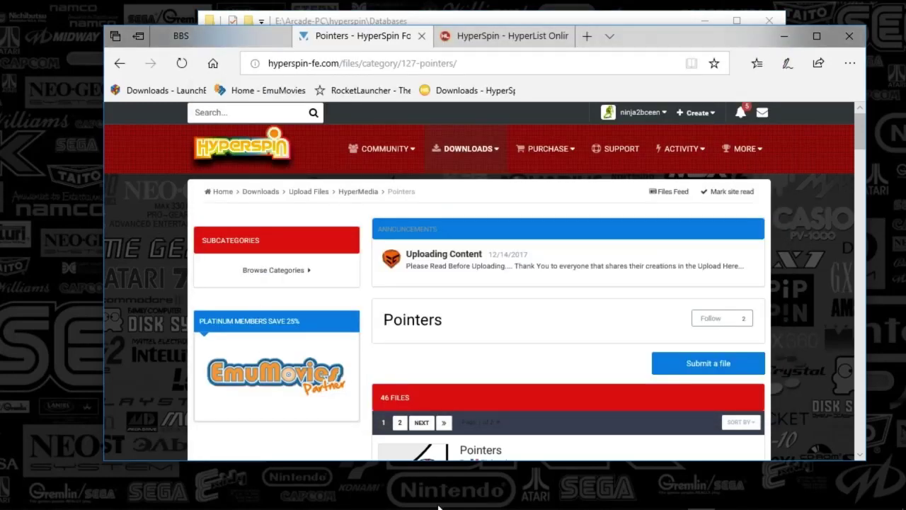
{"action": "mouse_move", "coordinate": [343, 500]}
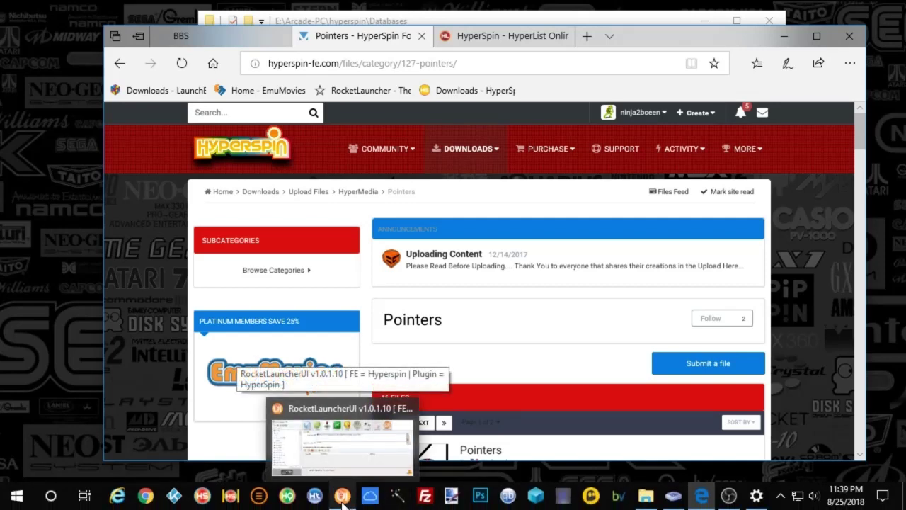
Step: Open the global SNESGT emulator entry (zip|smc|fig, SNESGT.ahk) in RocketLauncherUI, then return to Edge
{"action": "left_click", "coordinate": [343, 498]}
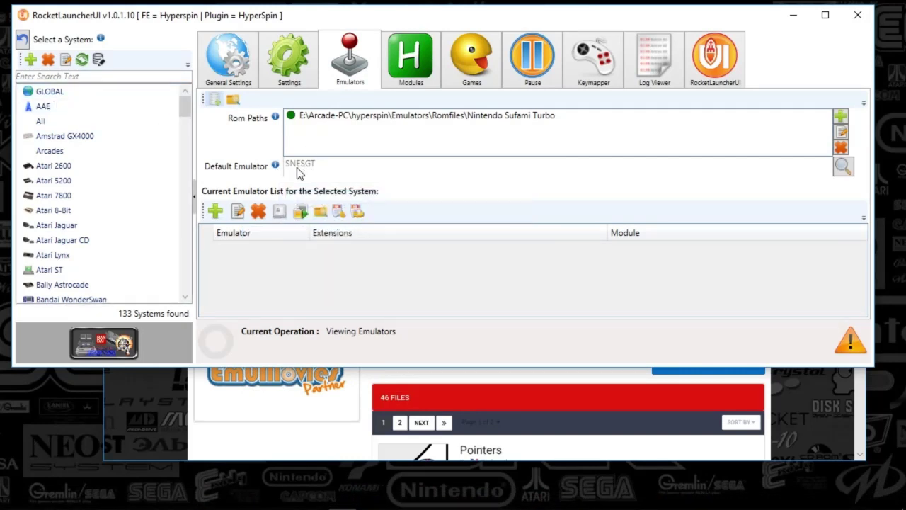
{"action": "left_click", "coordinate": [74, 90]}
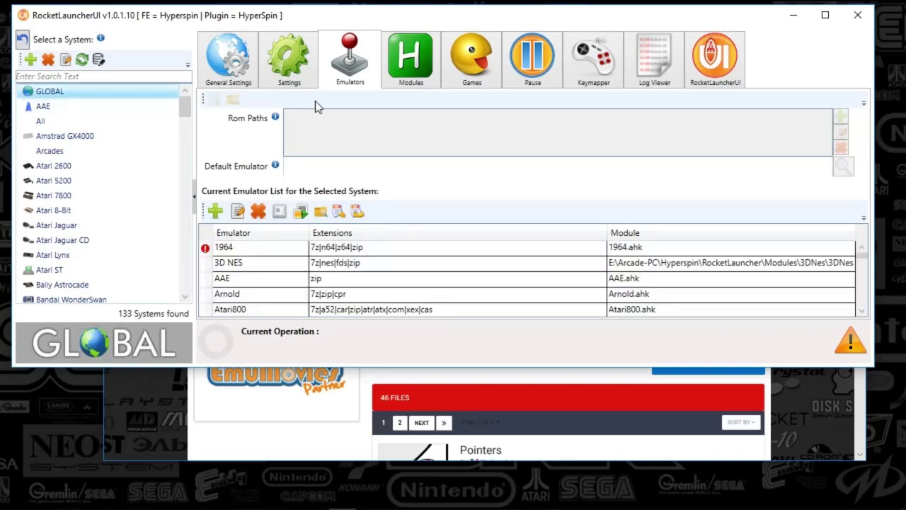
{"action": "left_click_drag", "start_coordinate": [863, 252], "coordinate": [865, 297]}
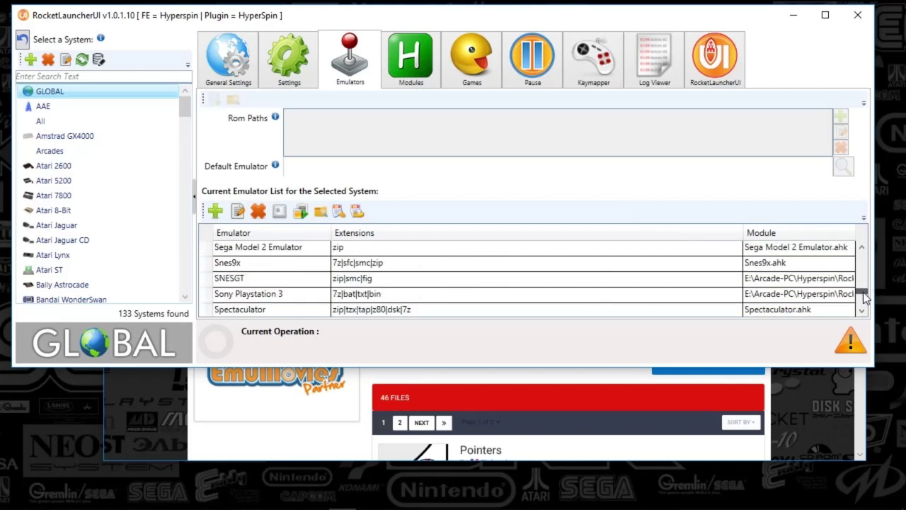
{"action": "left_click", "coordinate": [335, 280]}
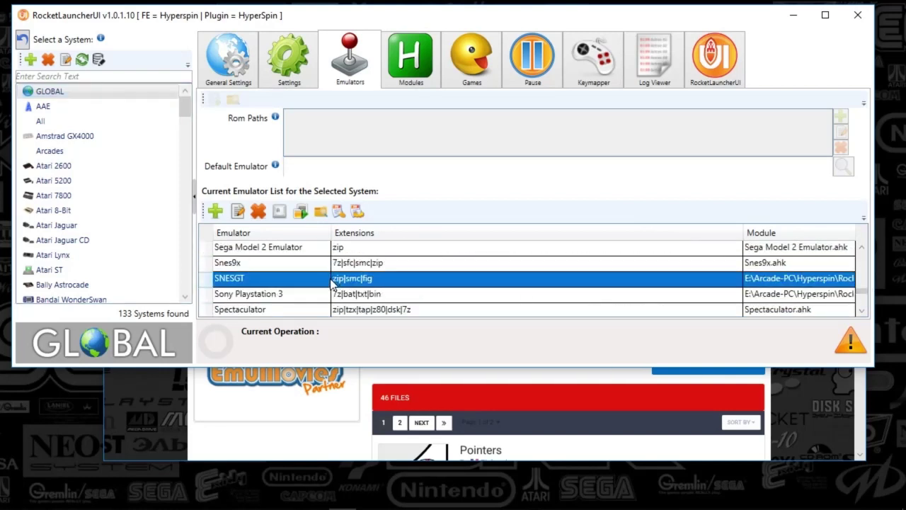
{"action": "double_click", "coordinate": [254, 281]}
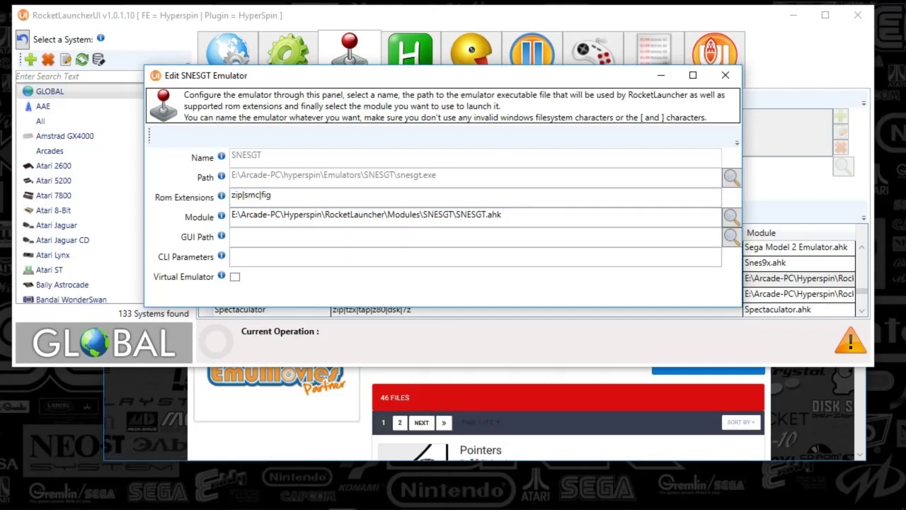
{"action": "mouse_move", "coordinate": [495, 507]}
{"action": "left_click", "coordinate": [701, 496]}
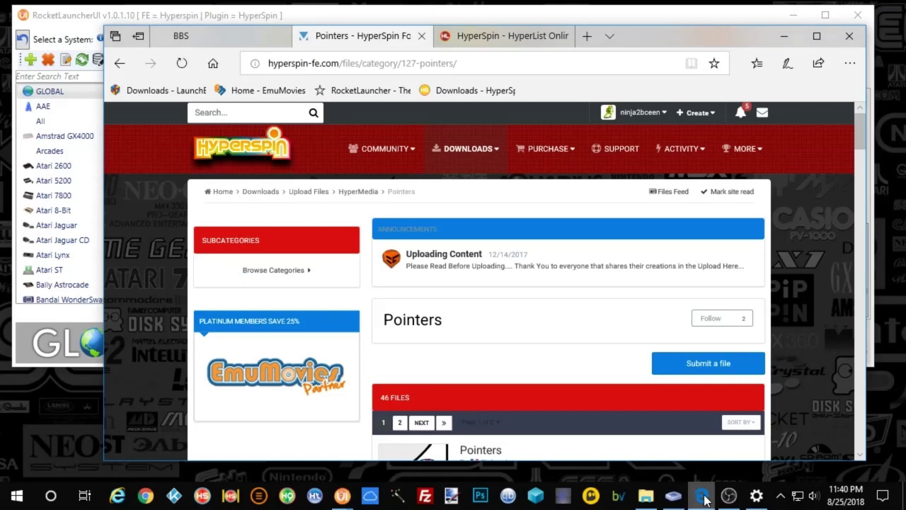
Step: View the SNESGT 0.230 beta7 board, cancel the snesgt0230b7e.zip download, and minimize Edge
{"action": "left_click", "coordinate": [220, 33]}
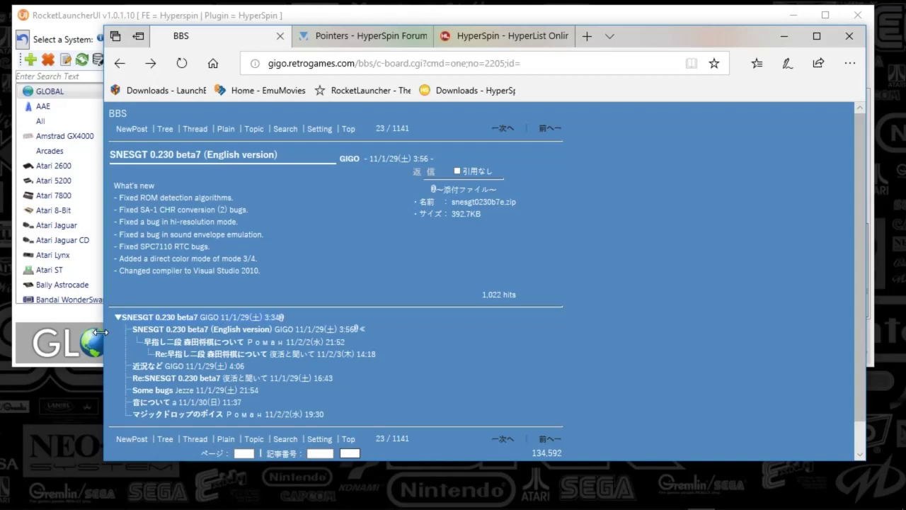
{"action": "left_click", "coordinate": [475, 210]}
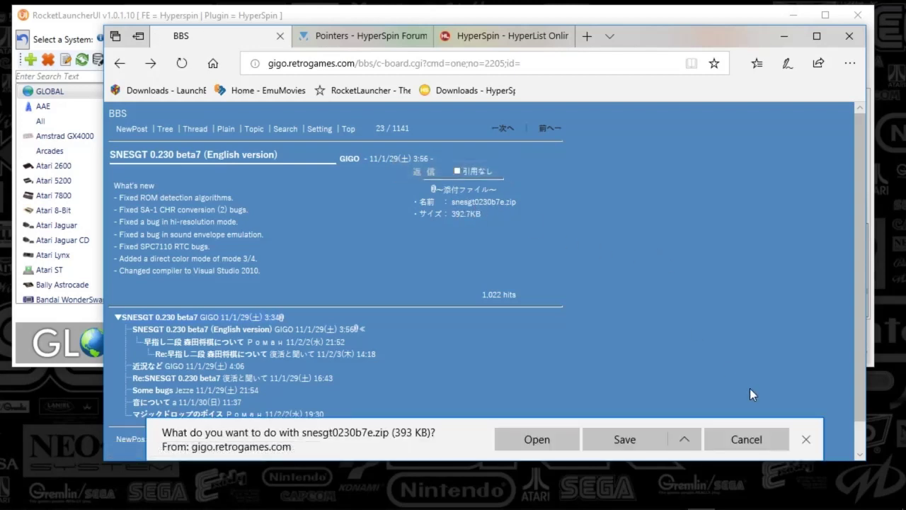
{"action": "left_click", "coordinate": [771, 441]}
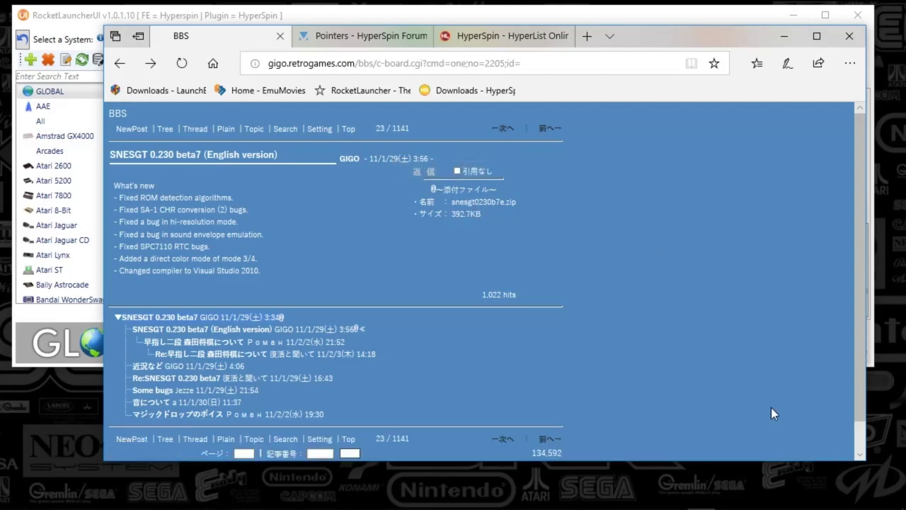
{"action": "left_click", "coordinate": [783, 38]}
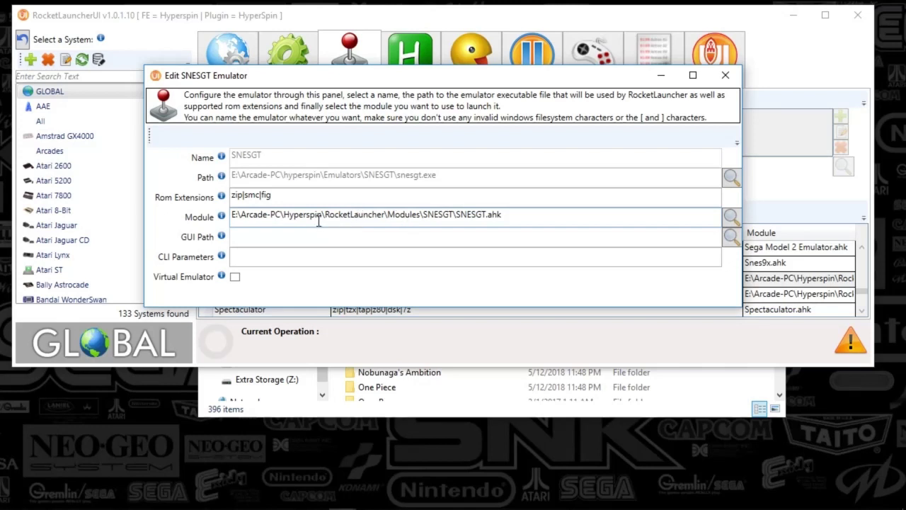
Step: Close the Edit SNESGT Emulator dialog and open Nintendo Sufami Turbo's Settings page
{"action": "left_click_drag", "start_coordinate": [312, 218], "coordinate": [473, 214]}
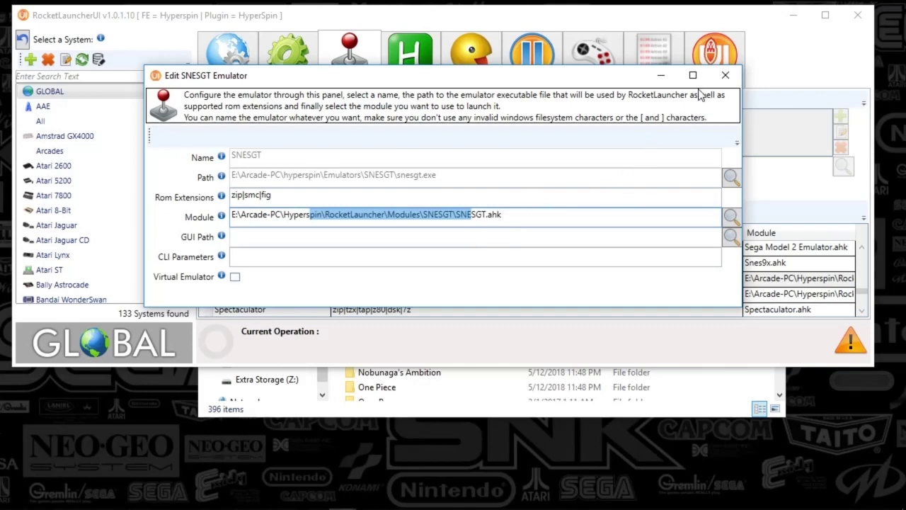
{"action": "left_click", "coordinate": [724, 82]}
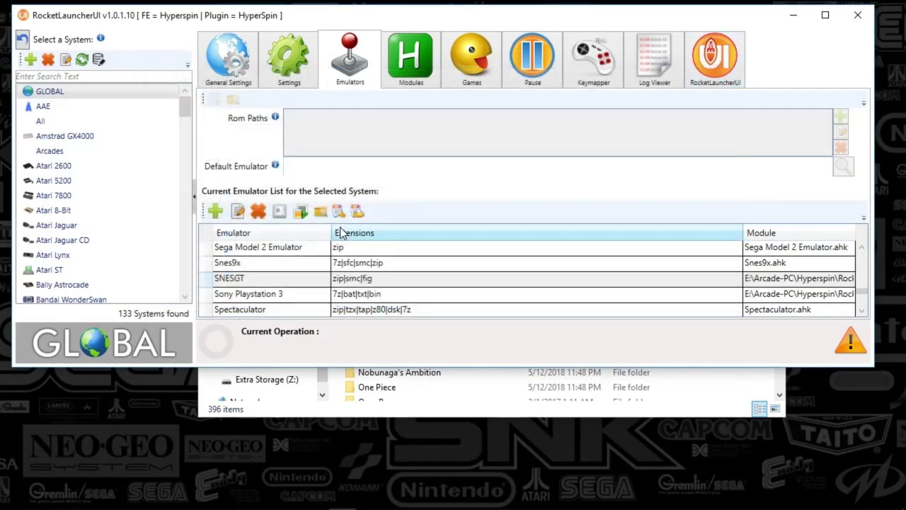
{"action": "left_click_drag", "start_coordinate": [186, 111], "coordinate": [187, 200]}
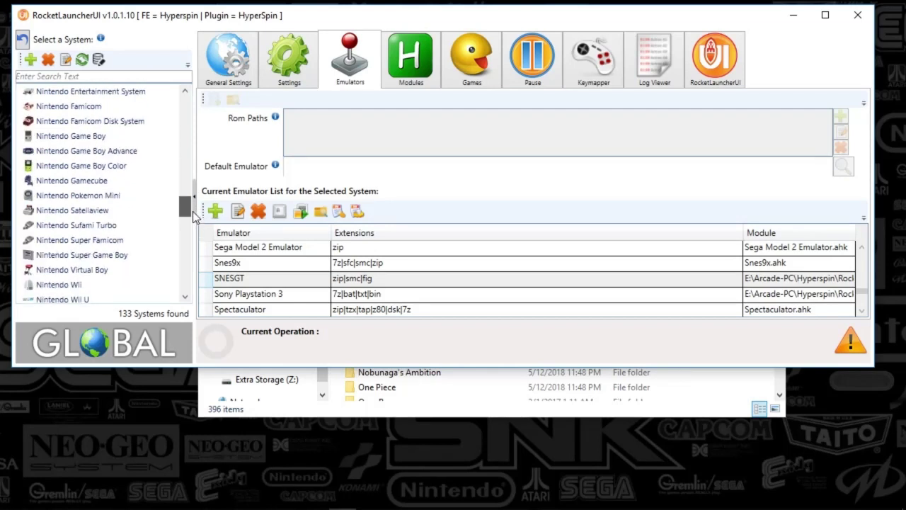
{"action": "left_click", "coordinate": [80, 229]}
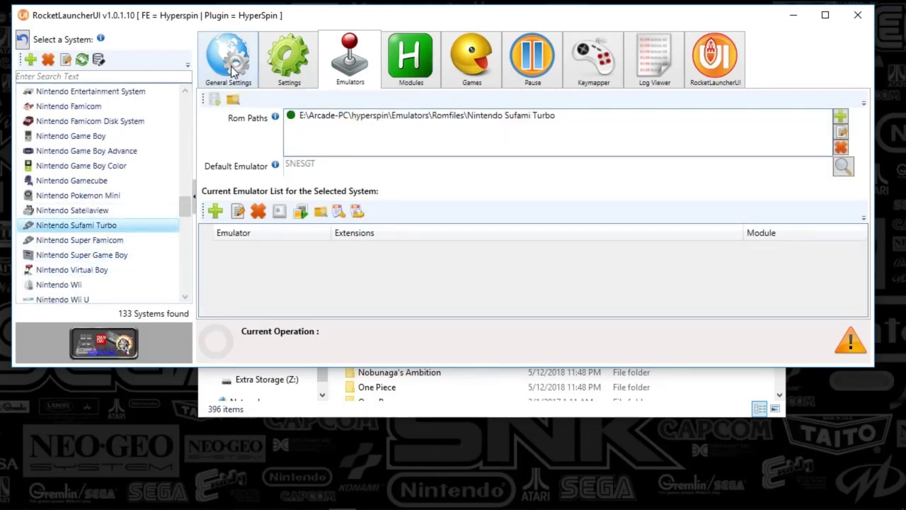
{"action": "left_click", "coordinate": [236, 71]}
{"action": "left_click", "coordinate": [296, 70]}
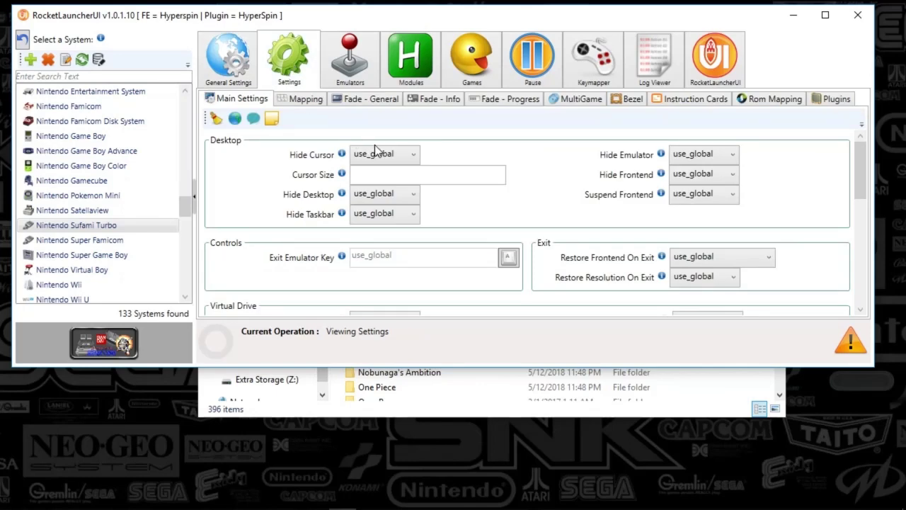
Step: Review Nintendo Sufami Turbo's Main, Fade - General and Bezel settings, leaving all at use_global
{"action": "mouse_move", "coordinate": [359, 170]}
{"action": "left_click_drag", "start_coordinate": [861, 177], "coordinate": [871, 297]}
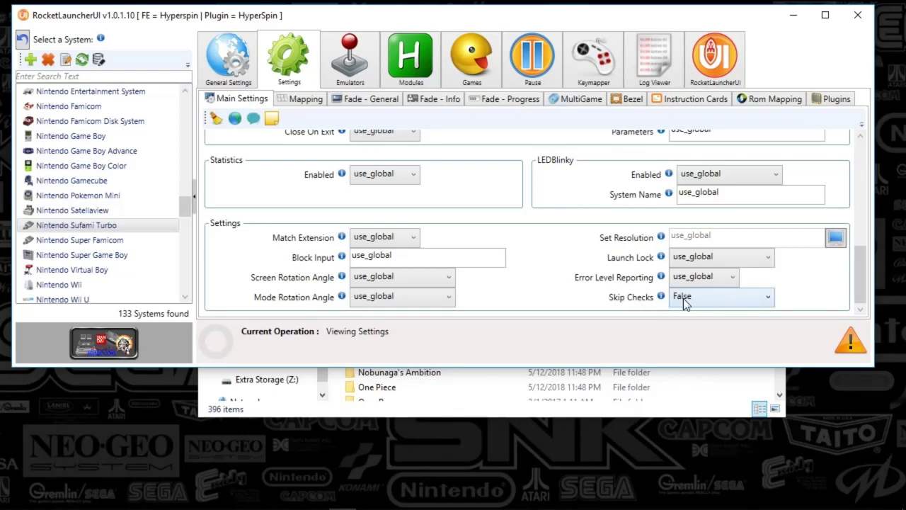
{"action": "left_click", "coordinate": [356, 101]}
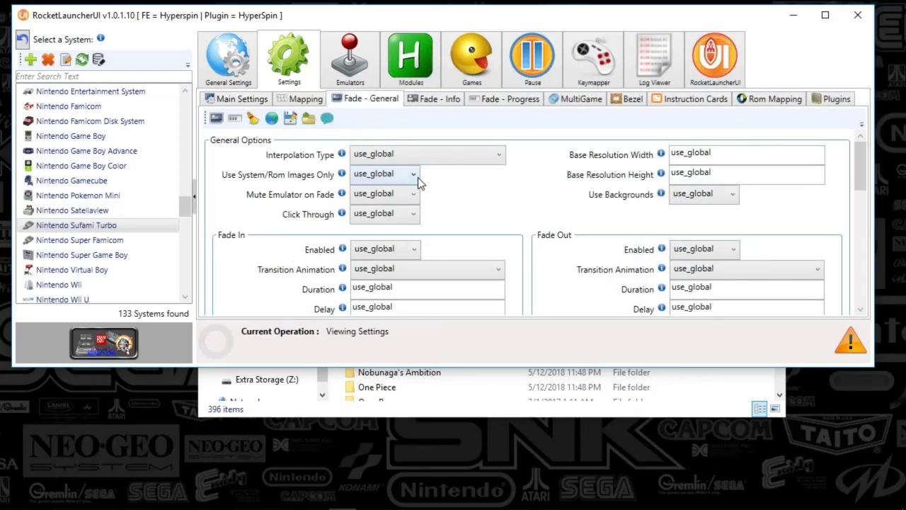
{"action": "left_click_drag", "start_coordinate": [858, 184], "coordinate": [859, 297]}
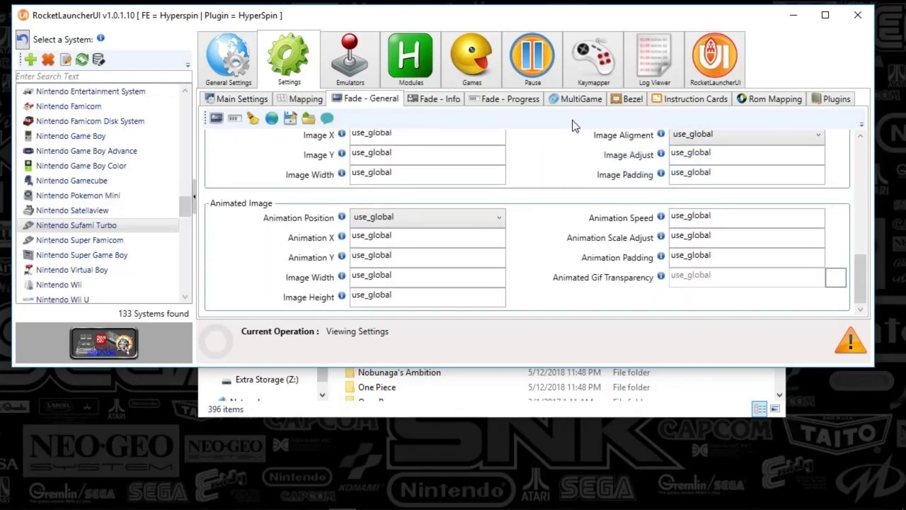
{"action": "left_click", "coordinate": [628, 101]}
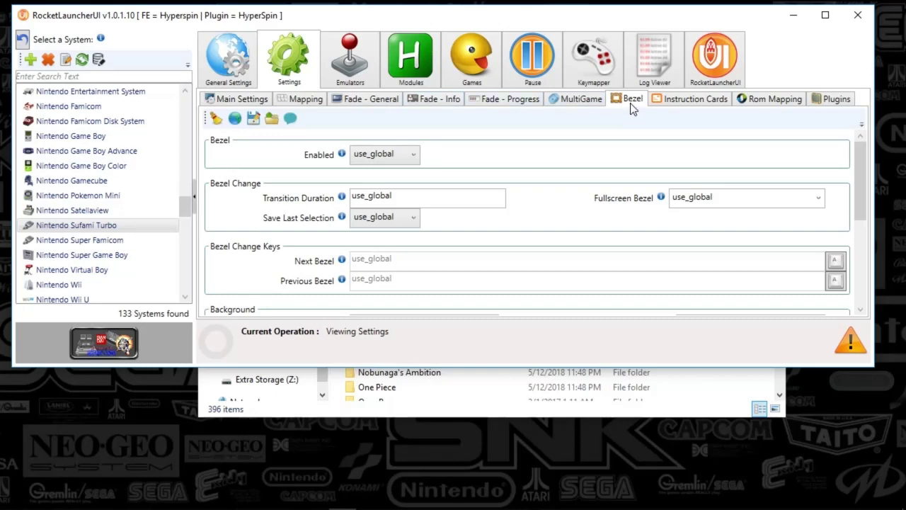
{"action": "left_click_drag", "start_coordinate": [859, 186], "coordinate": [684, 156]}
{"action": "left_click", "coordinate": [348, 79]}
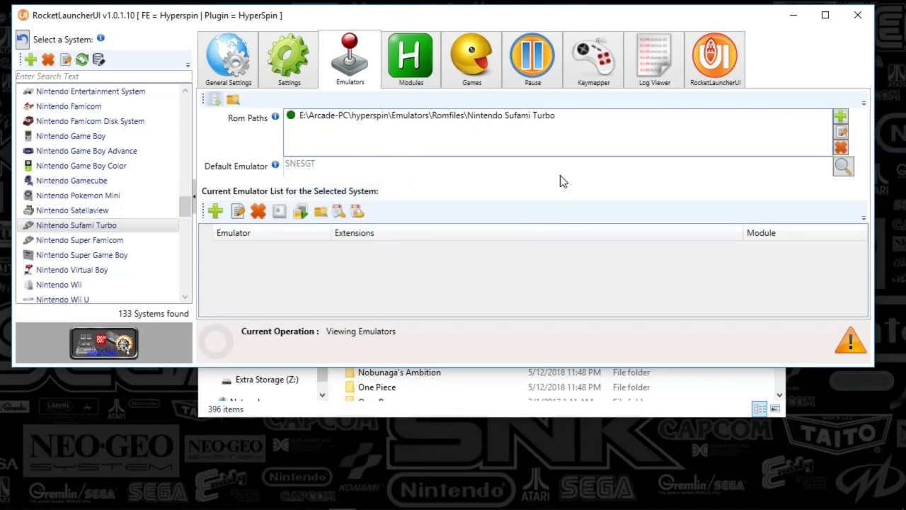
Step: Check the Default Emulator choices for Nintendo Sufami Turbo, then view the Installed Modules list
{"action": "left_click", "coordinate": [843, 170]}
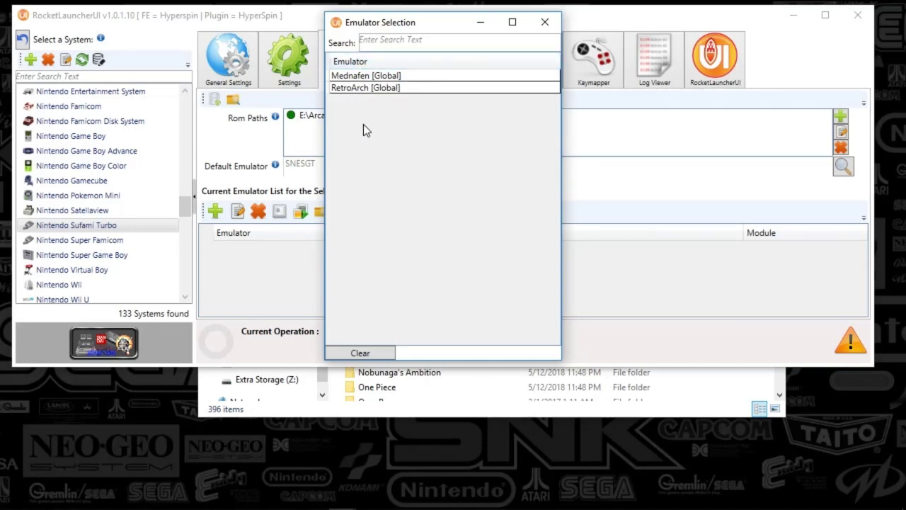
{"action": "left_click", "coordinate": [544, 22]}
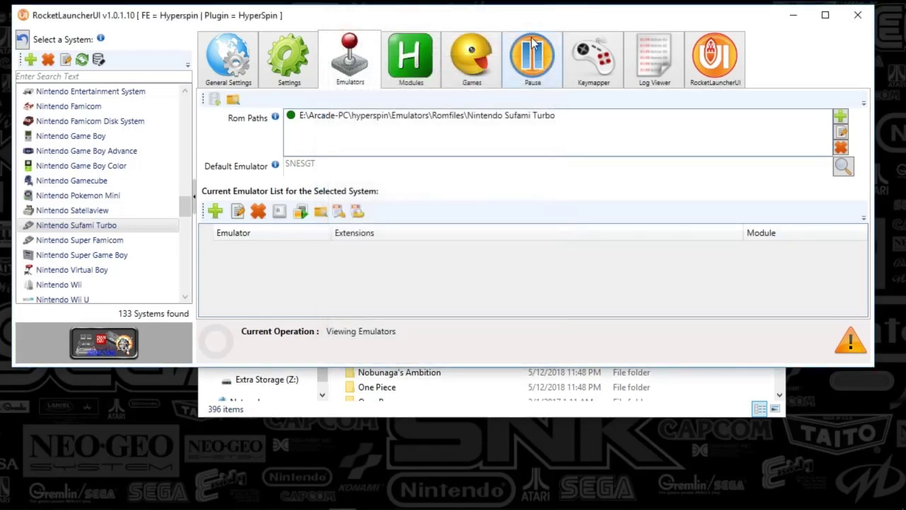
{"action": "left_click", "coordinate": [408, 80]}
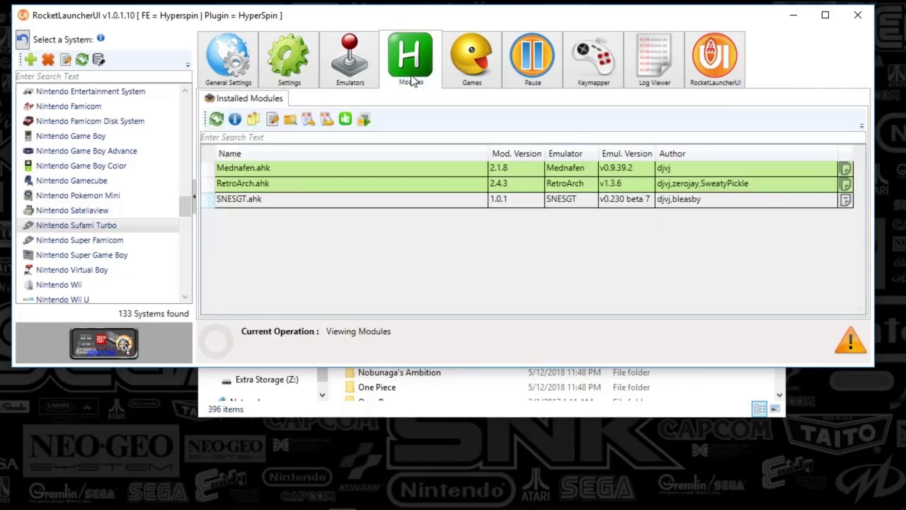
Step: Review SNESGT.ahk's notes and global settings, leaving Fullscreen at Default, then minimize RocketLauncherUI
{"action": "left_click", "coordinate": [239, 202]}
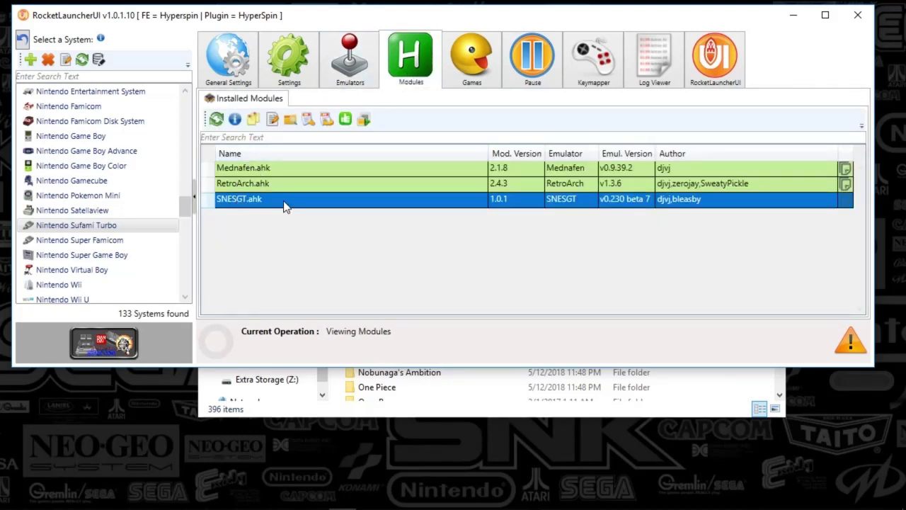
{"action": "left_click", "coordinate": [253, 123]}
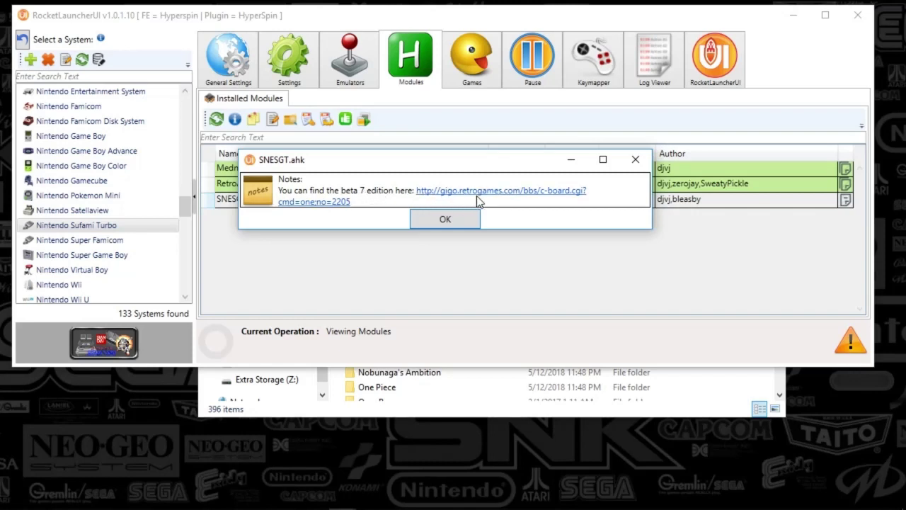
{"action": "left_click", "coordinate": [636, 159]}
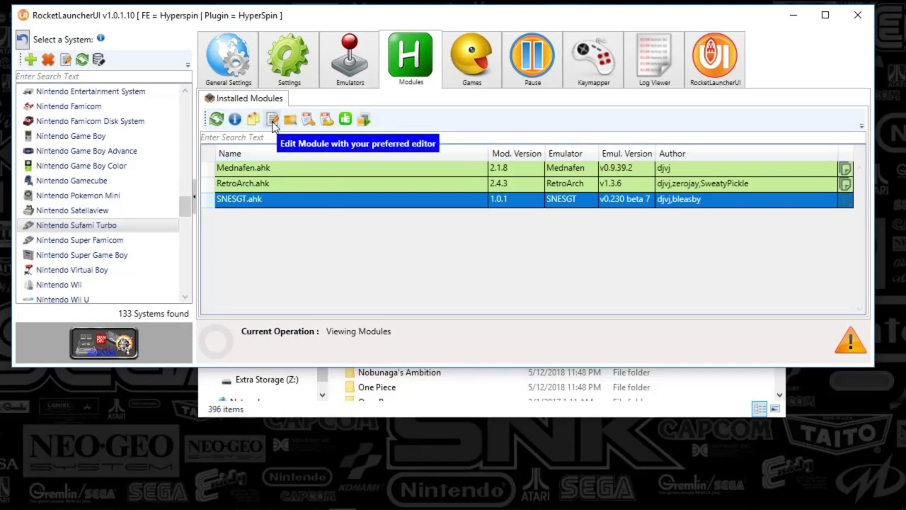
{"action": "left_click", "coordinate": [309, 121]}
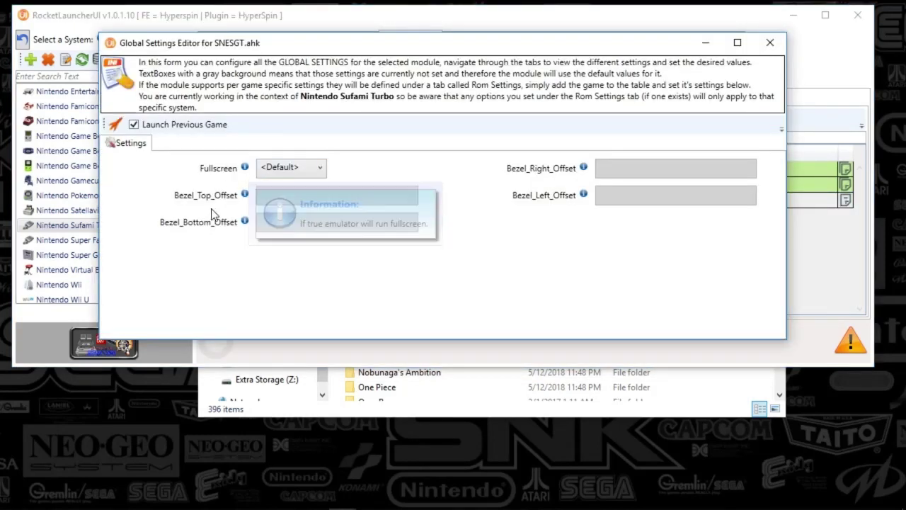
{"action": "left_click", "coordinate": [771, 44]}
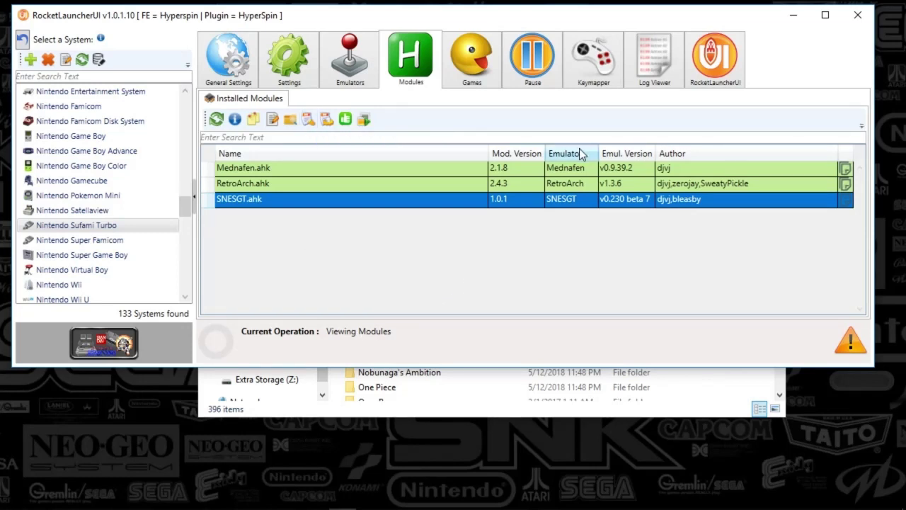
{"action": "left_click", "coordinate": [795, 19]}
Step: Bring up SNESGT, move its window up-left, and open Options > Settings
{"action": "mouse_move", "coordinate": [617, 504]}
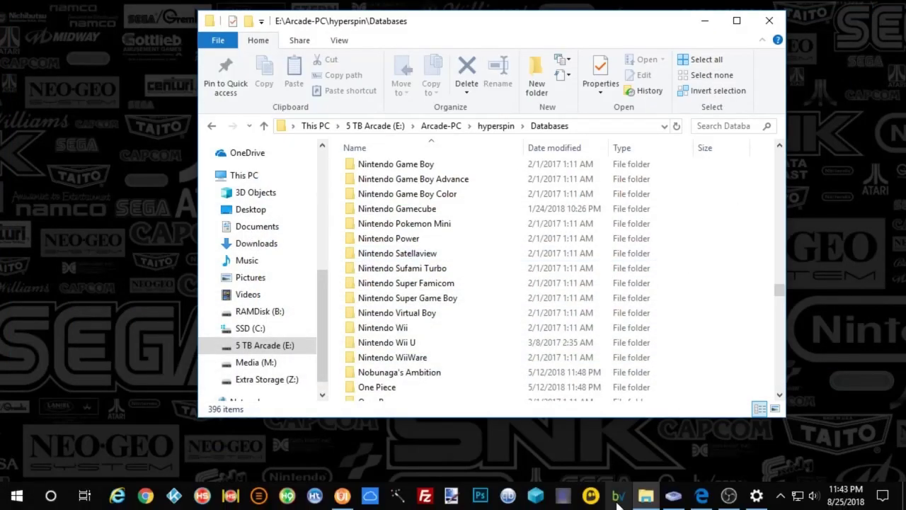
{"action": "left_click", "coordinate": [629, 421]}
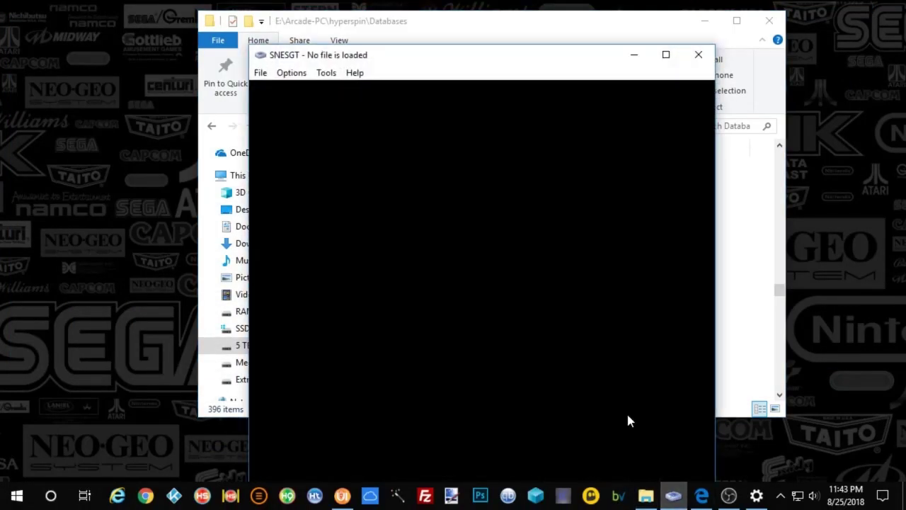
{"action": "left_click_drag", "start_coordinate": [446, 61], "coordinate": [396, 35]}
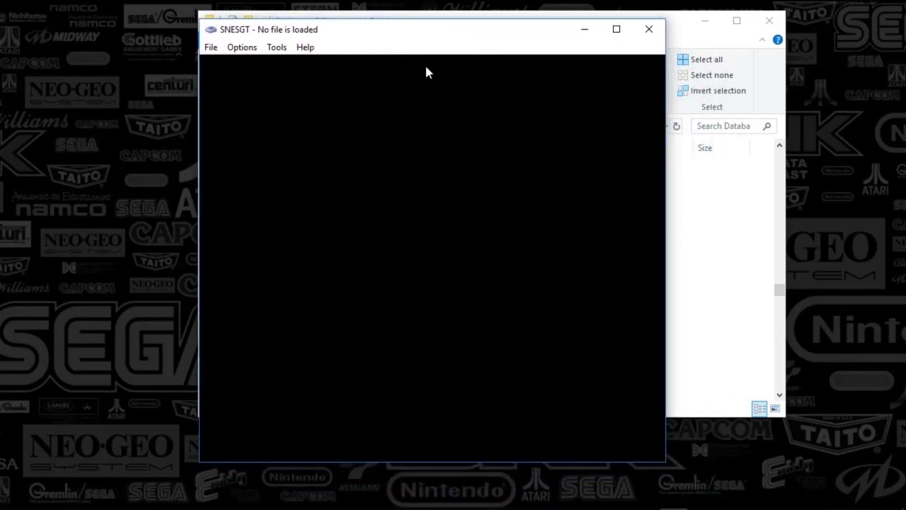
{"action": "left_click", "coordinate": [212, 50]}
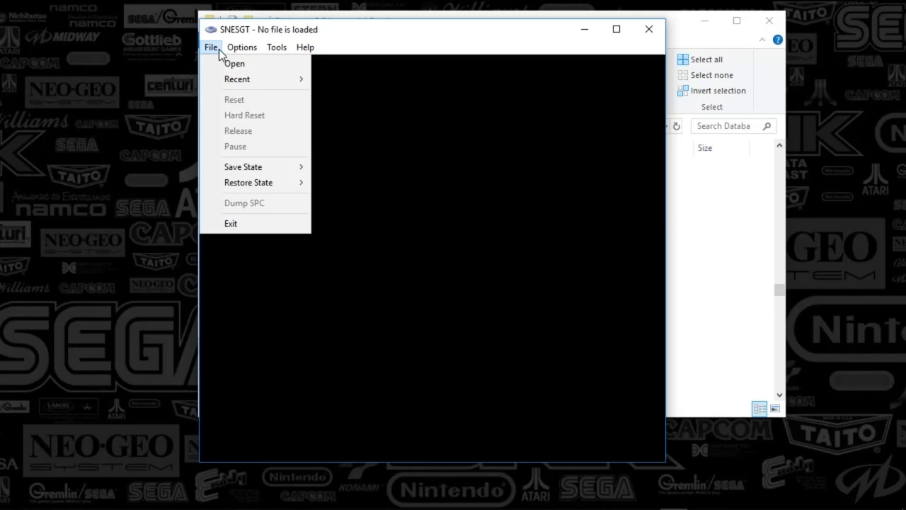
{"action": "mouse_move", "coordinate": [237, 50]}
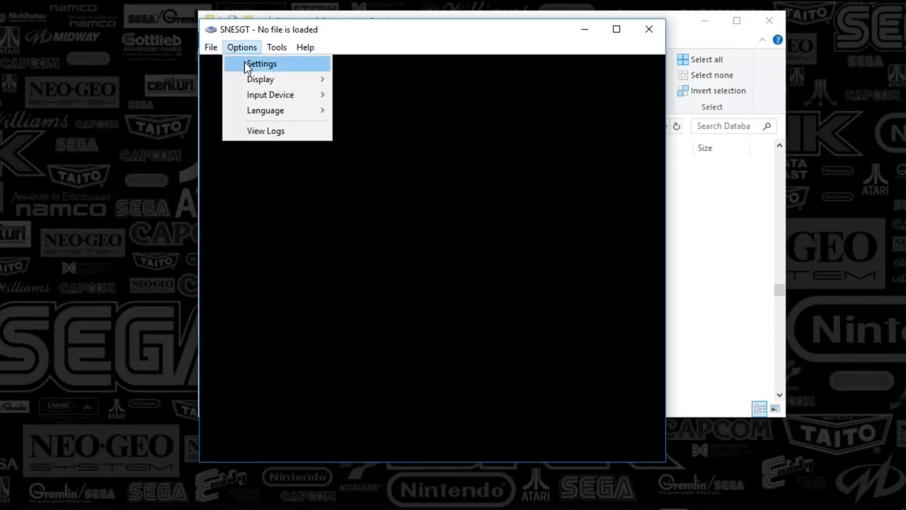
{"action": "left_click", "coordinate": [246, 63]}
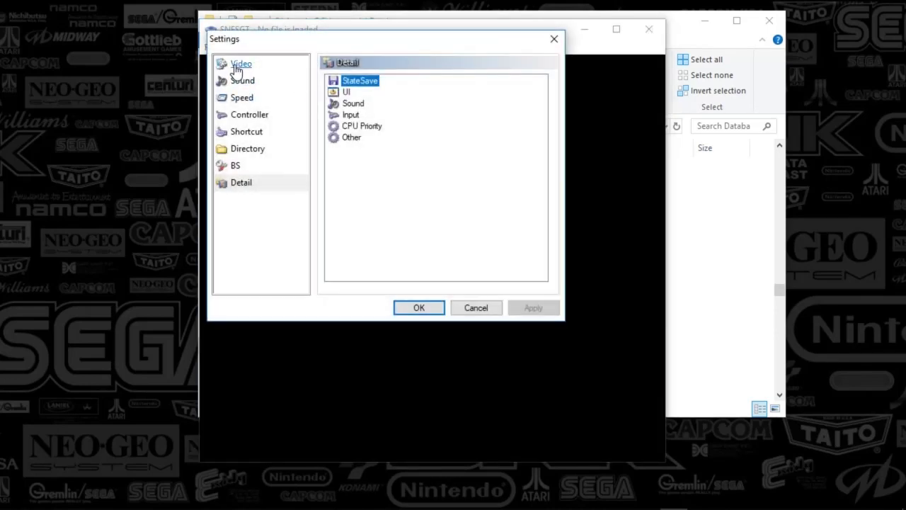
{"action": "left_click", "coordinate": [238, 69]}
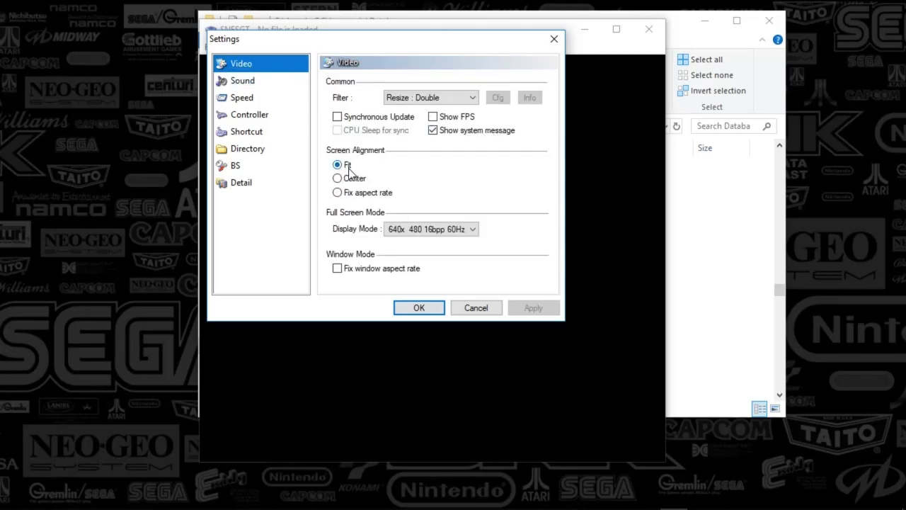
{"action": "left_click", "coordinate": [234, 82]}
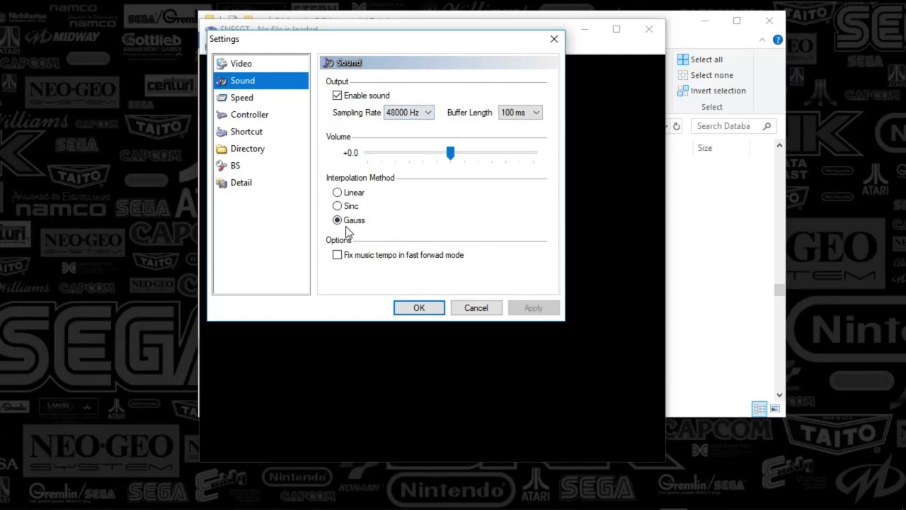
{"action": "left_click", "coordinate": [241, 99]}
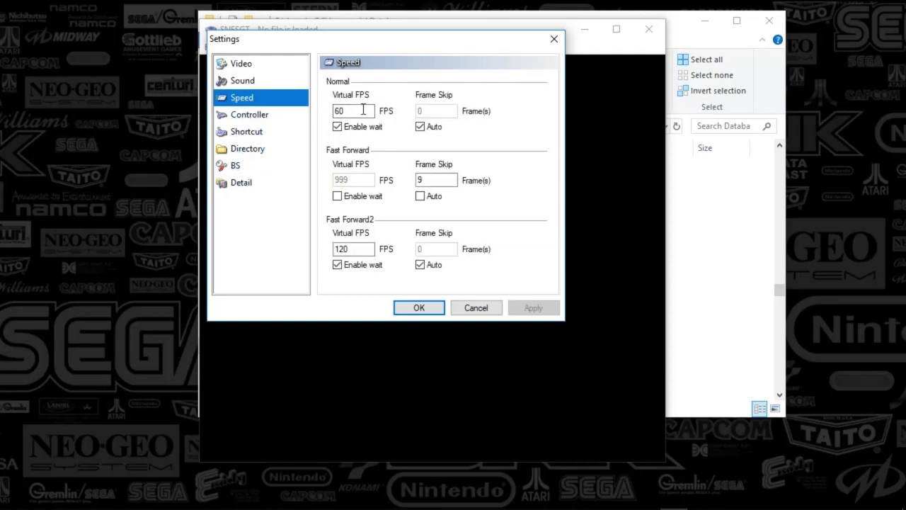
{"action": "left_click", "coordinate": [237, 117]}
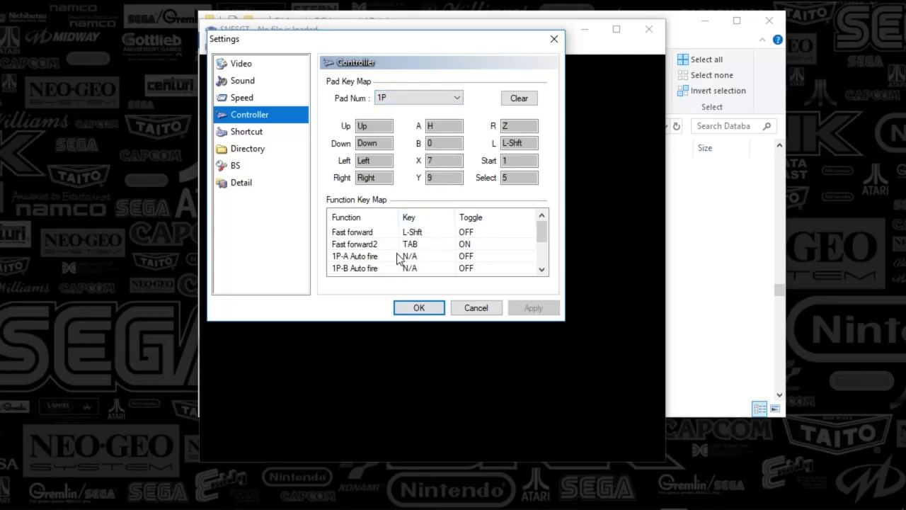
{"action": "left_click", "coordinate": [232, 133]}
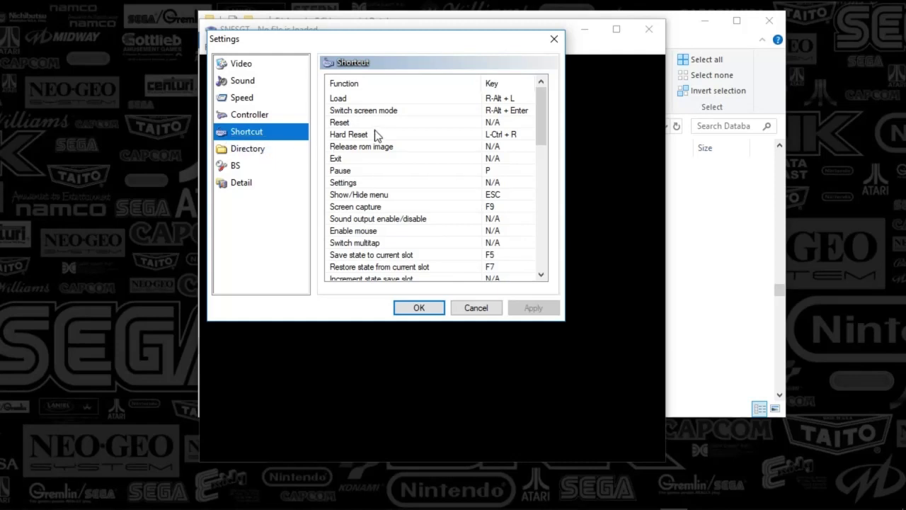
{"action": "left_click_drag", "start_coordinate": [545, 112], "coordinate": [554, 198]}
{"action": "left_click_drag", "start_coordinate": [549, 192], "coordinate": [548, 89]}
{"action": "left_click", "coordinate": [247, 150]}
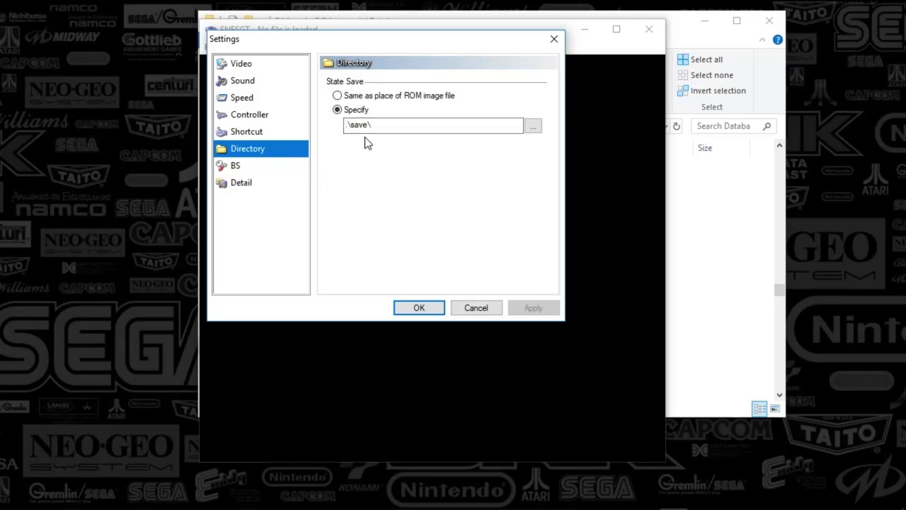
{"action": "left_click", "coordinate": [238, 168]}
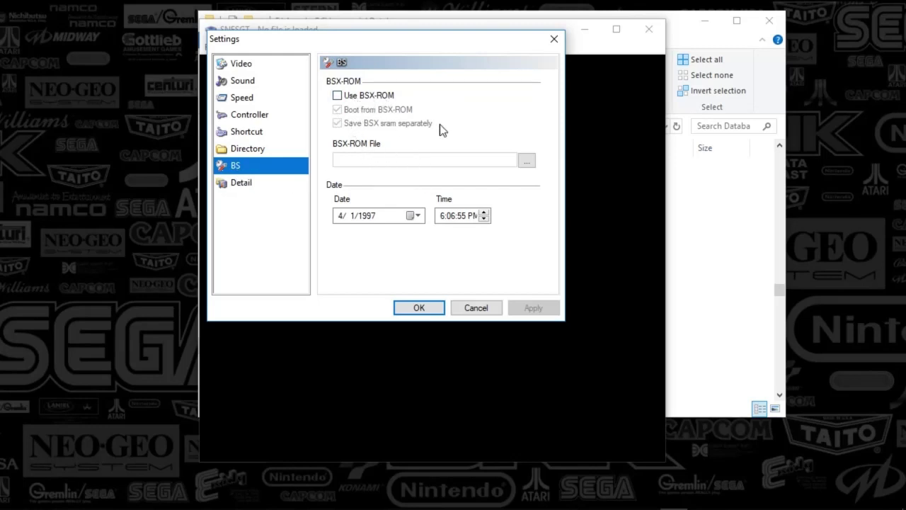
{"action": "left_click", "coordinate": [245, 183]}
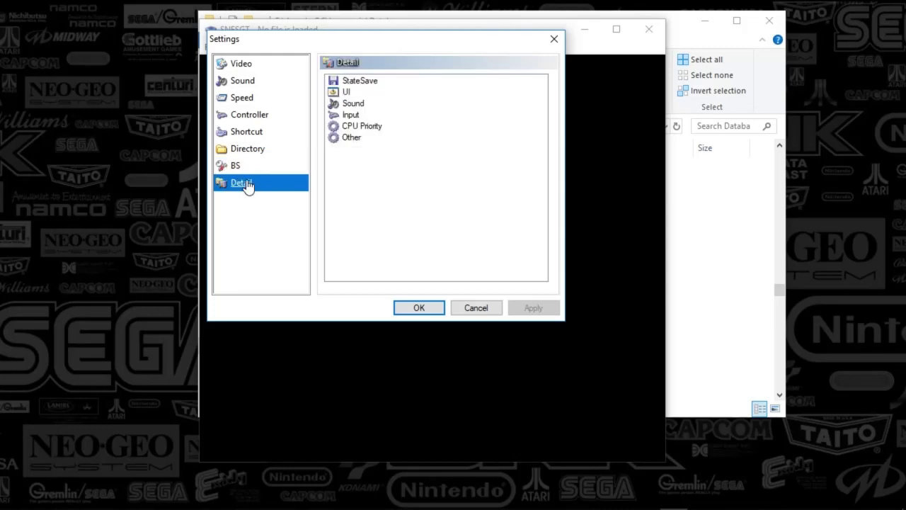
Step: Expand StateSave, UI, Sound, Input, CPU Priority and Other on the Detail page, then cancel
{"action": "left_click", "coordinate": [347, 82]}
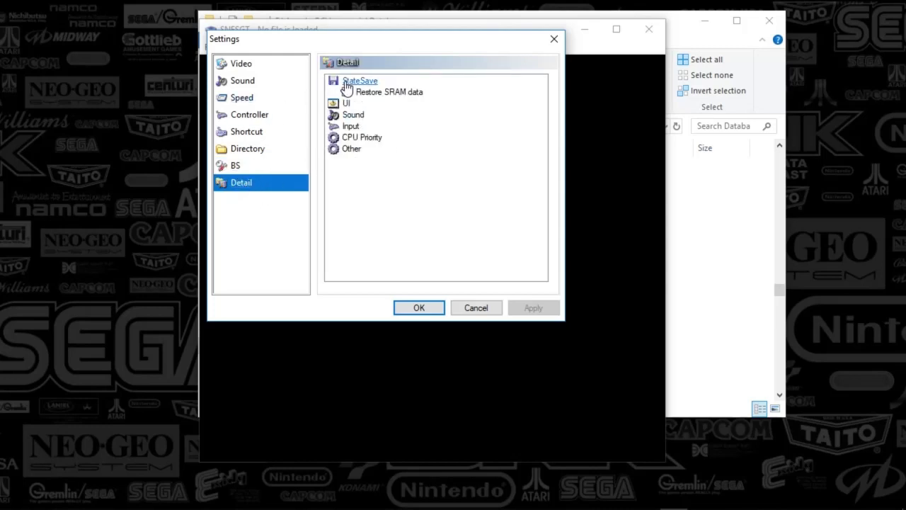
{"action": "left_click", "coordinate": [344, 104]}
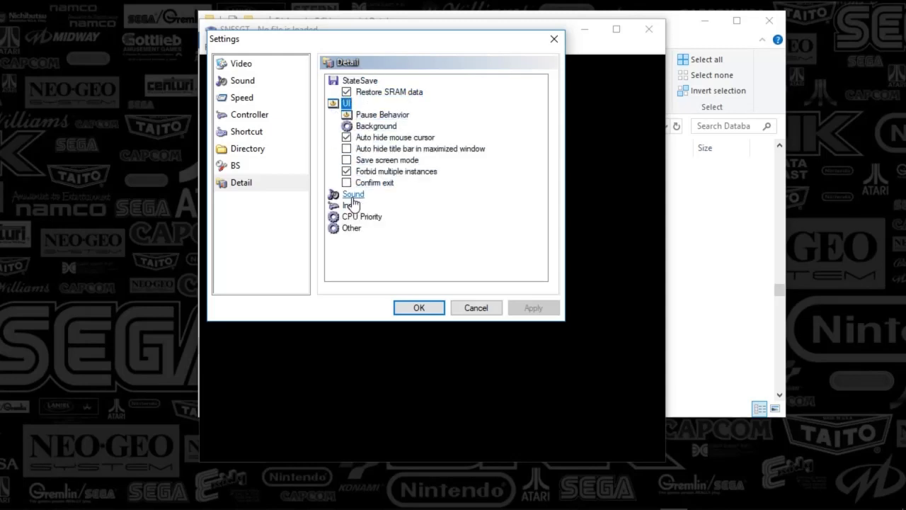
{"action": "left_click", "coordinate": [353, 195]}
{"action": "left_click", "coordinate": [350, 217]}
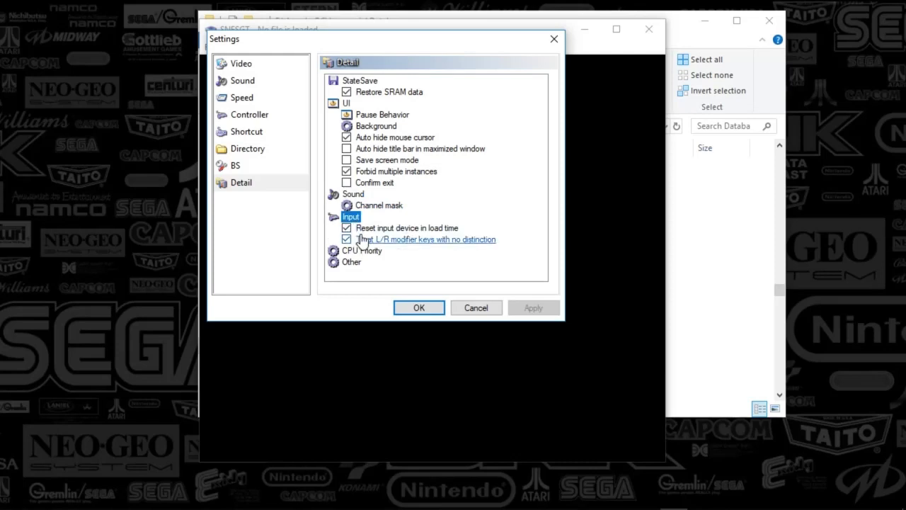
{"action": "left_click", "coordinate": [362, 251]}
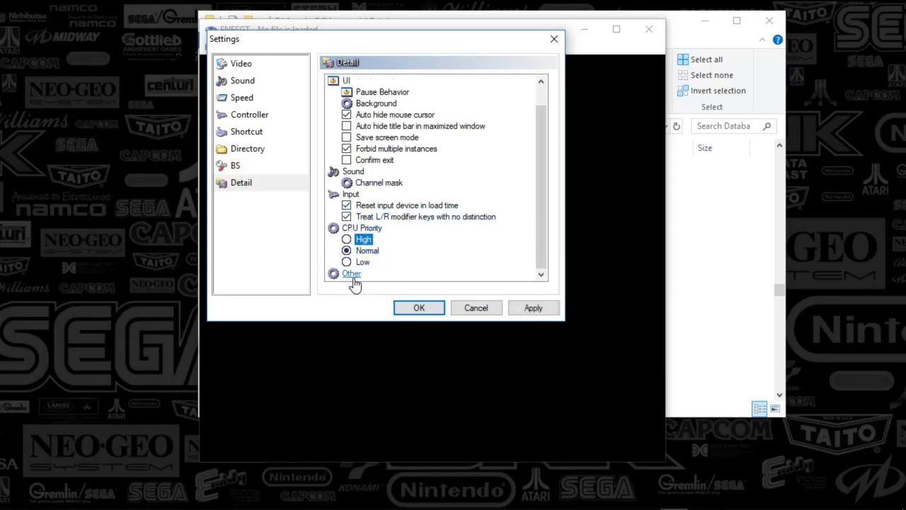
{"action": "left_click", "coordinate": [351, 281]}
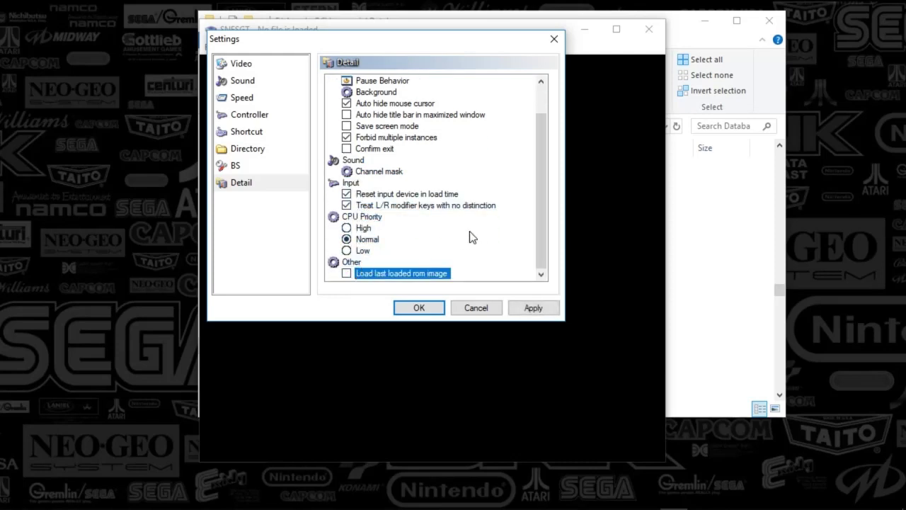
{"action": "left_click", "coordinate": [459, 312]}
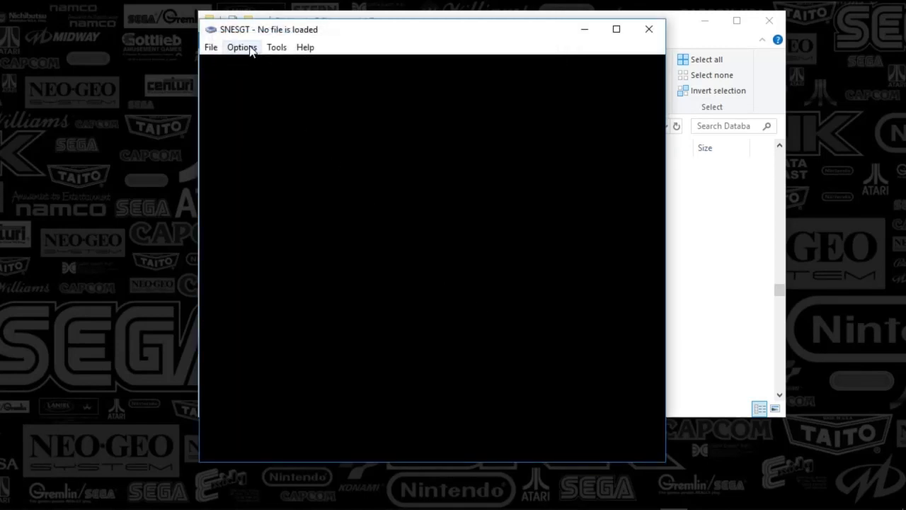
Step: Look over SNESGT's Options > Display, Input Device and Tools > Expansion menus
{"action": "left_click", "coordinate": [251, 48]}
{"action": "mouse_move", "coordinate": [253, 82]}
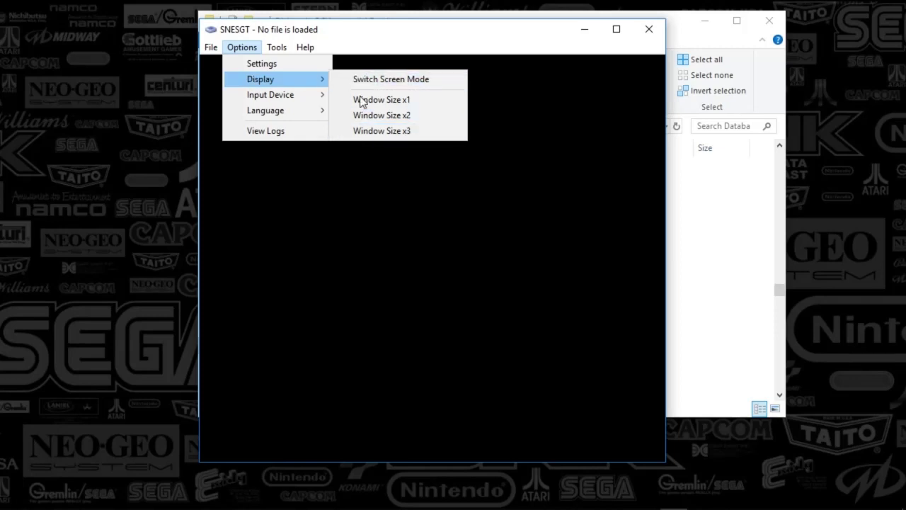
{"action": "mouse_move", "coordinate": [282, 97]}
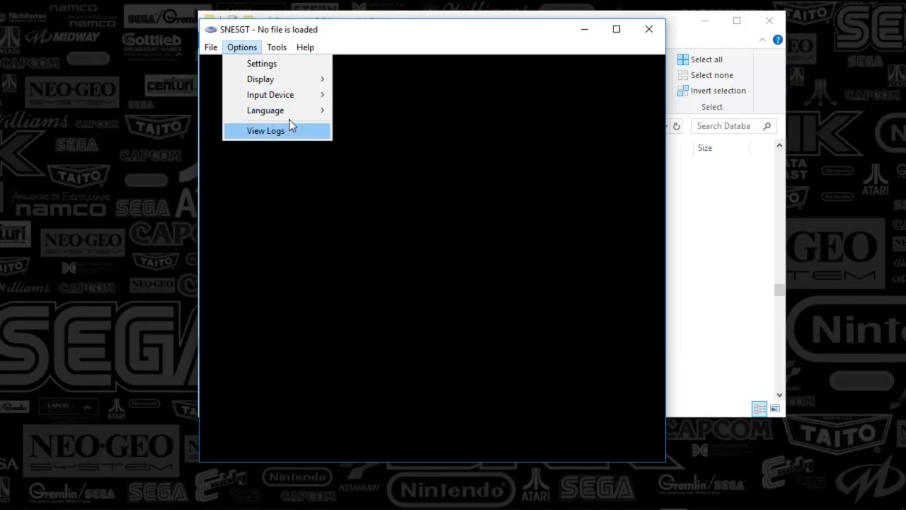
{"action": "mouse_move", "coordinate": [284, 50]}
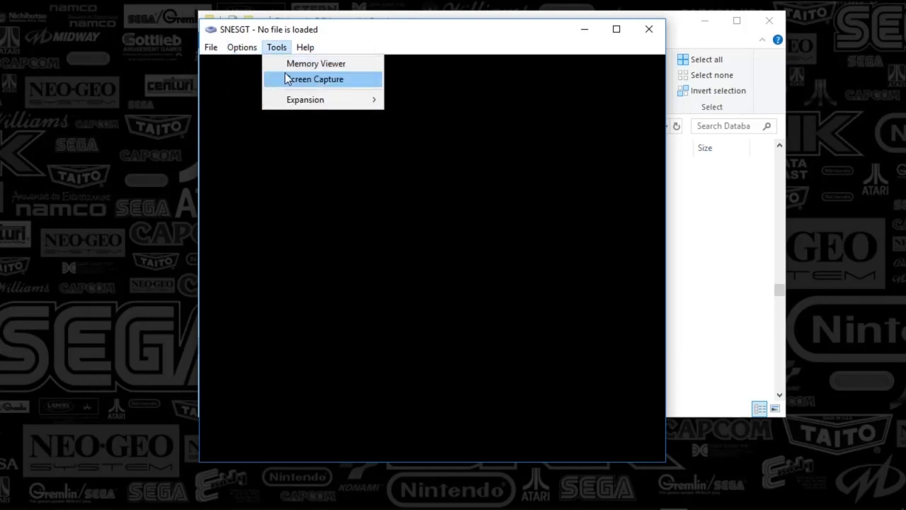
{"action": "mouse_move", "coordinate": [308, 105]}
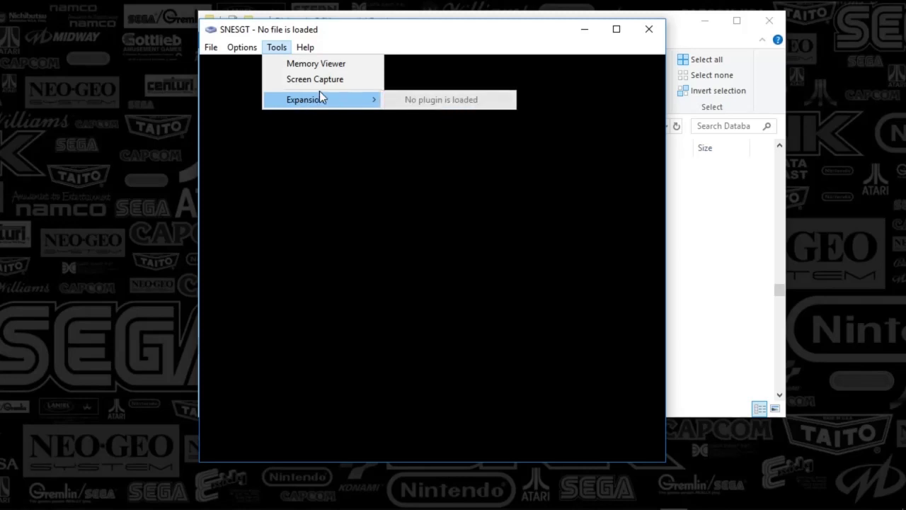
Step: Close the SNESGT emulator and minimize File Explorer to reveal the desktop
{"action": "left_click", "coordinate": [395, 196]}
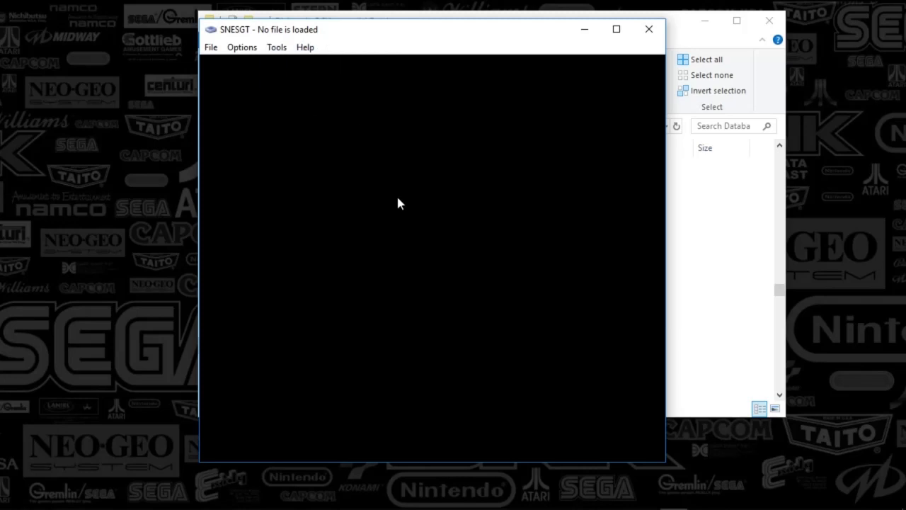
{"action": "left_click", "coordinate": [641, 34]}
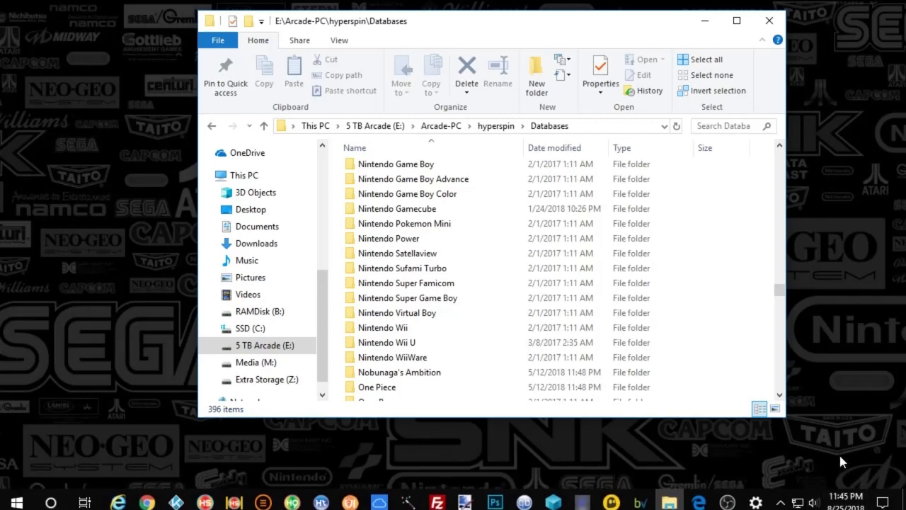
{"action": "left_click", "coordinate": [705, 21]}
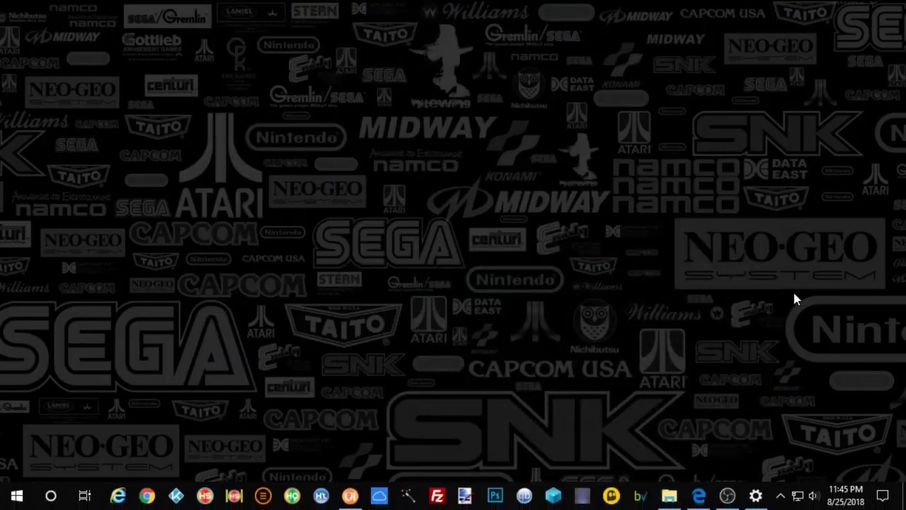